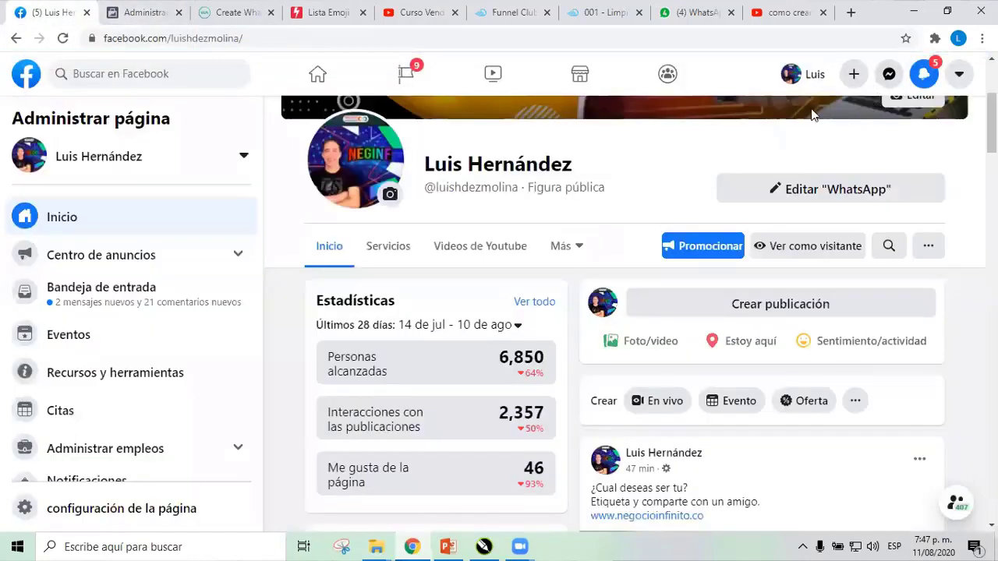
Switch to Ads Manager and view the Públicos list of The Governator Team ad account
click(855, 87)
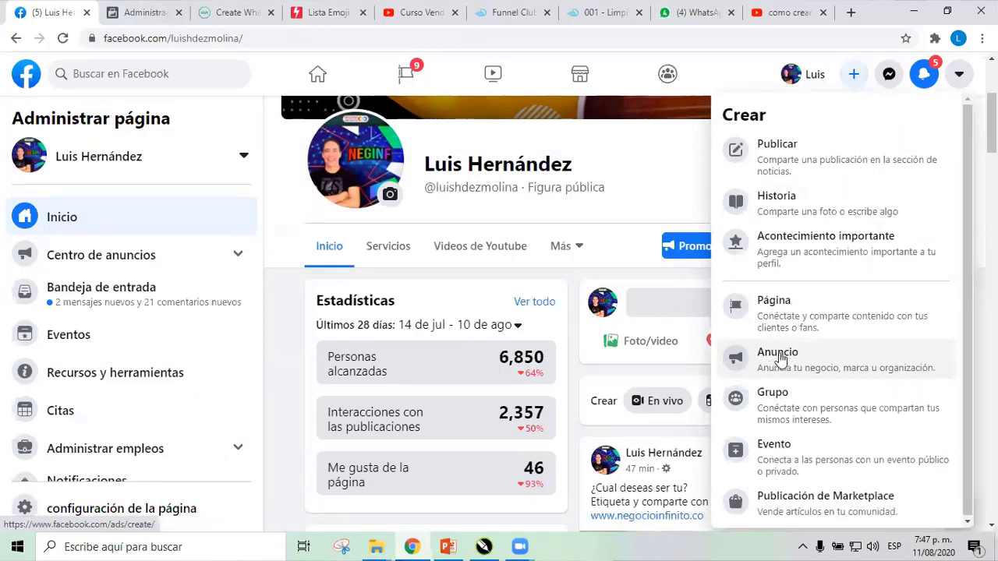
click(137, 11)
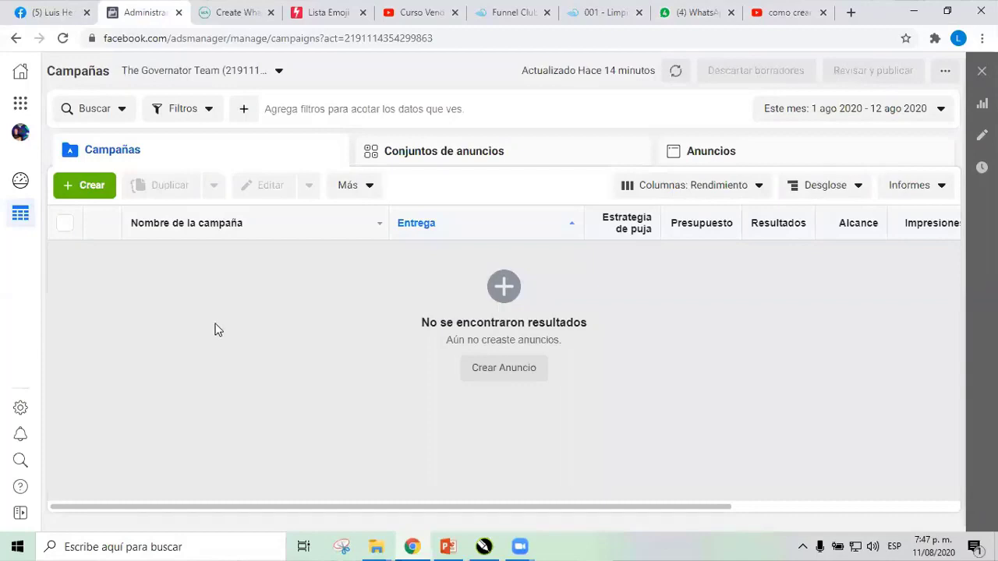
click(23, 108)
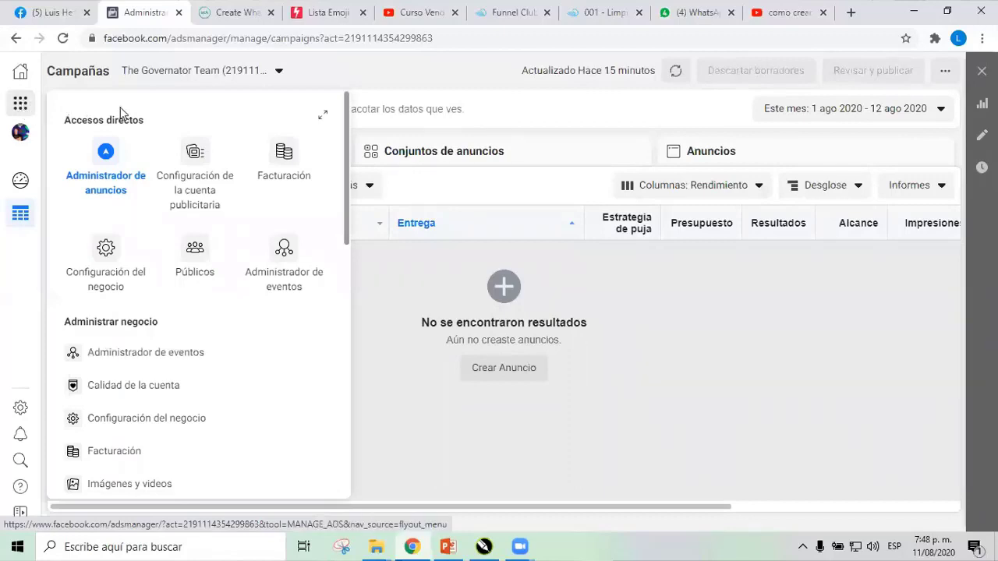
click(192, 251)
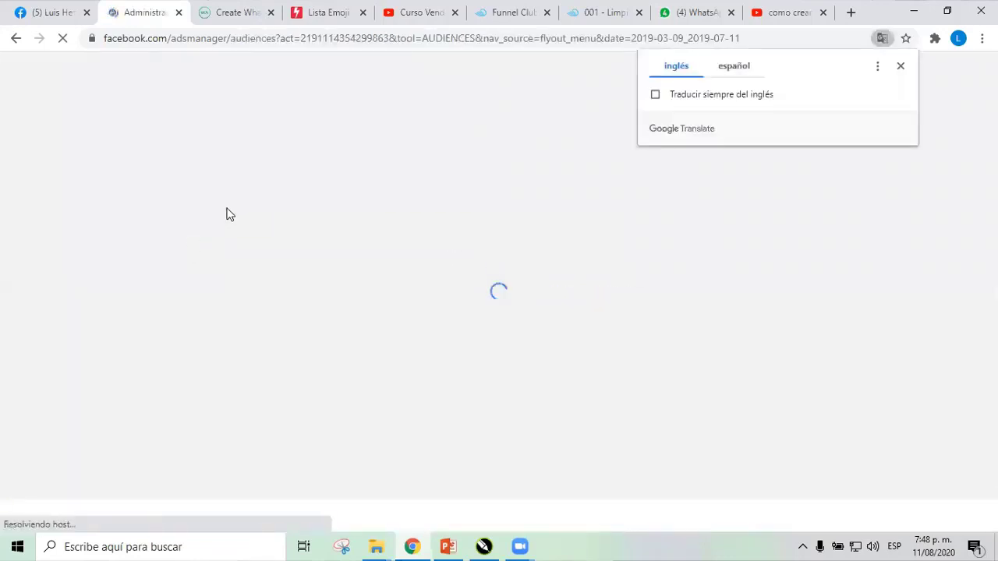
click(900, 67)
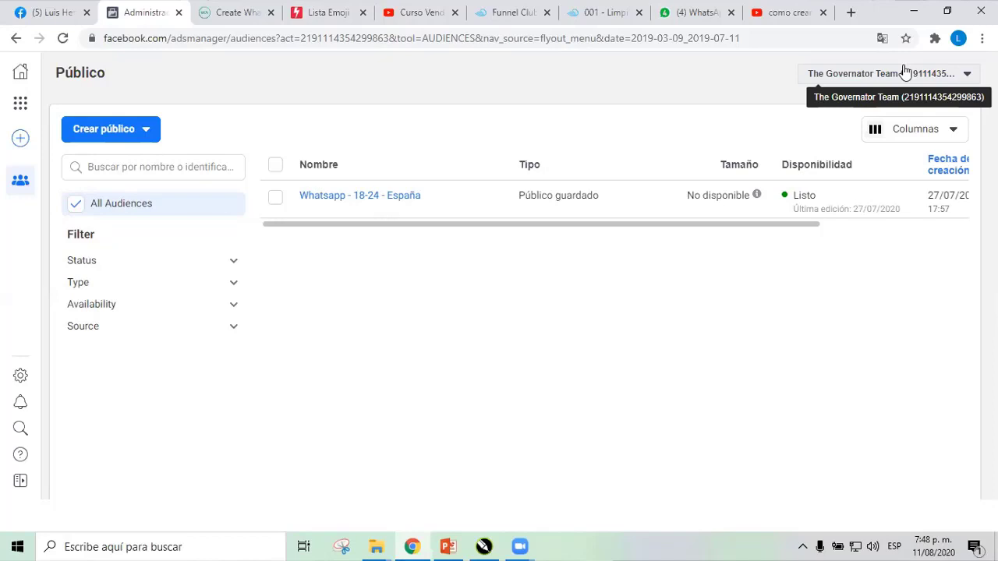
Return to the Ads Manager campaigns and switch from The Governator Team to the owner's personal-name ad account
mouse_move(25, 191)
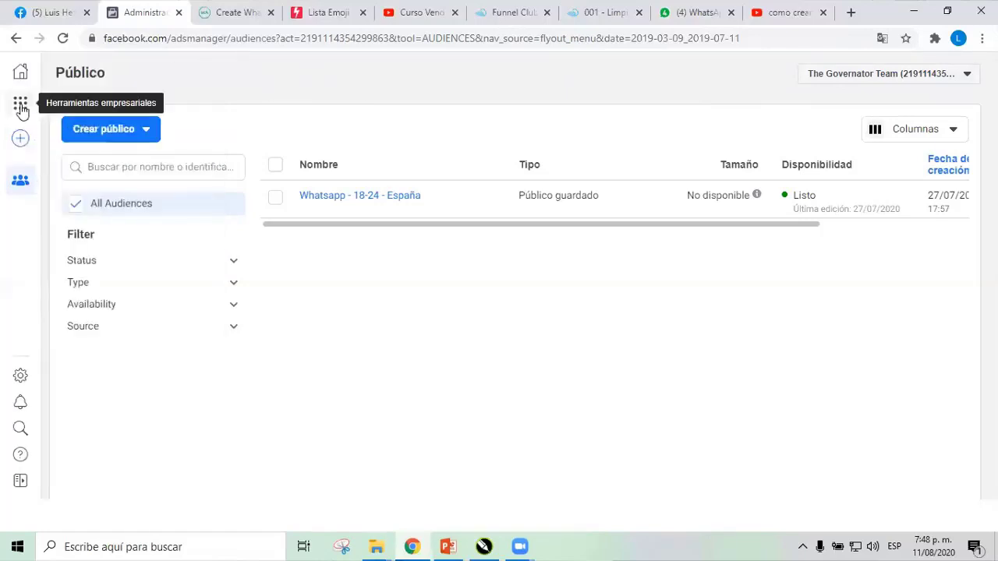
click(20, 106)
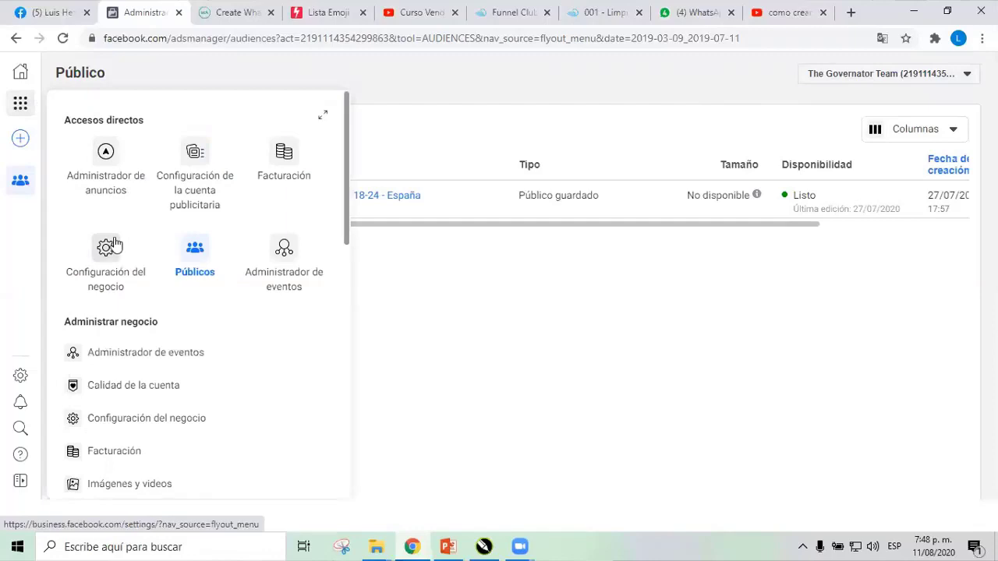
click(106, 151)
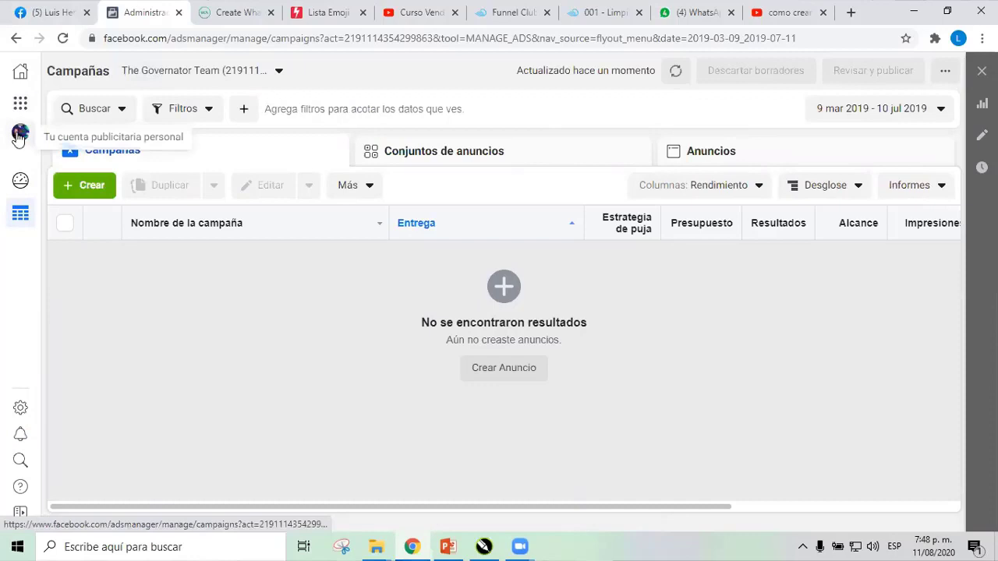
click(21, 131)
click(80, 261)
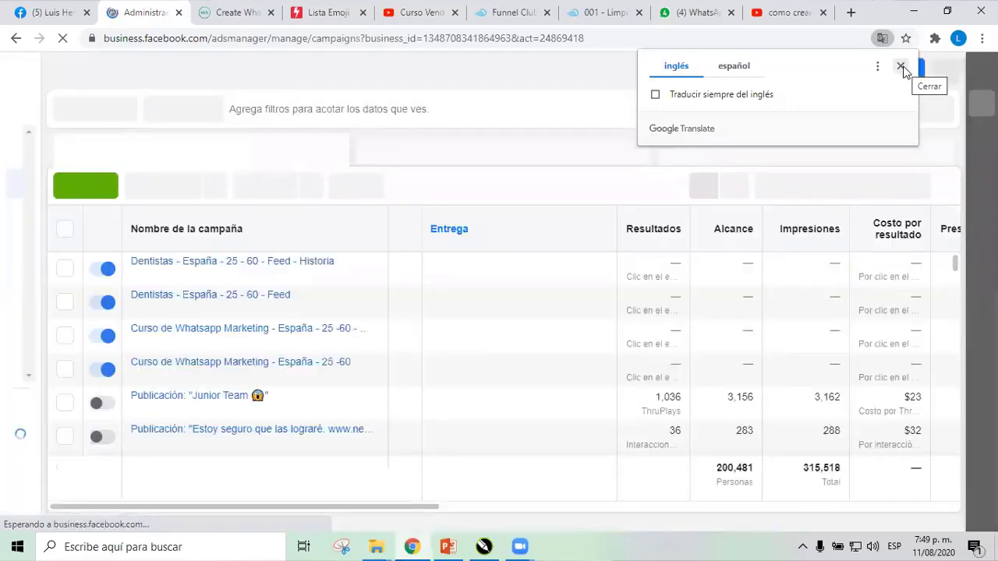
click(902, 68)
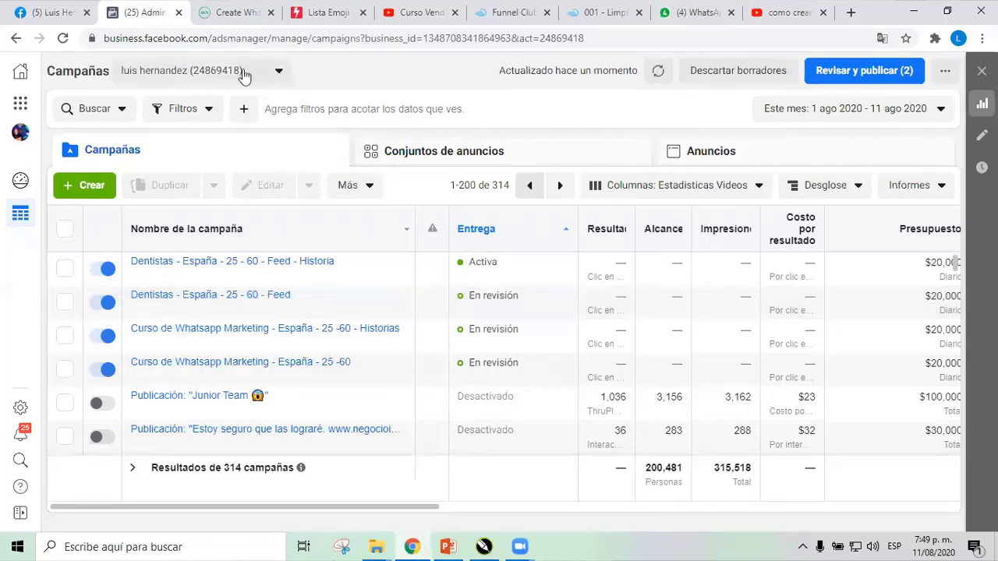
Go to the Públicos list of this ad account and start creating a new saved audience
click(21, 105)
click(198, 246)
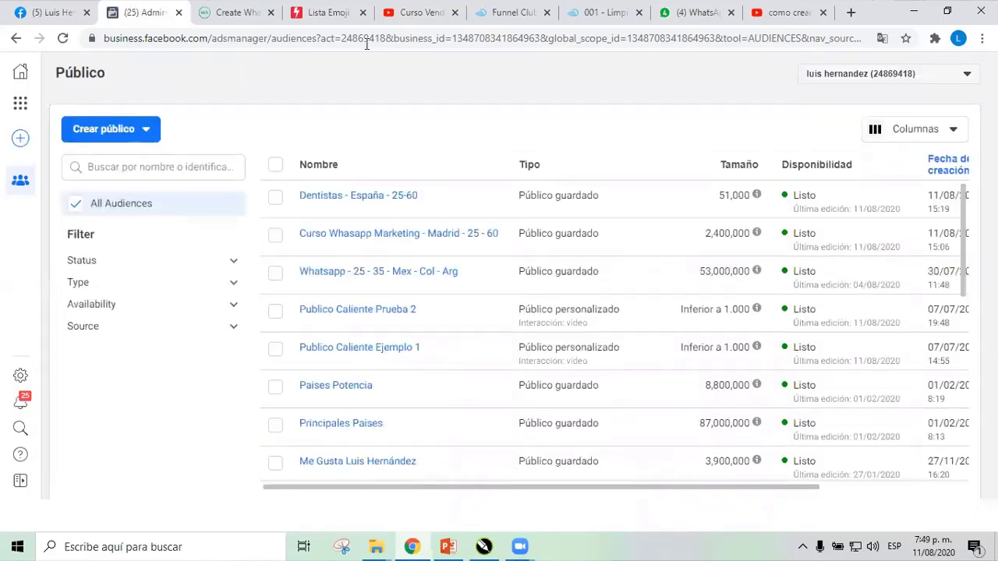
click(124, 136)
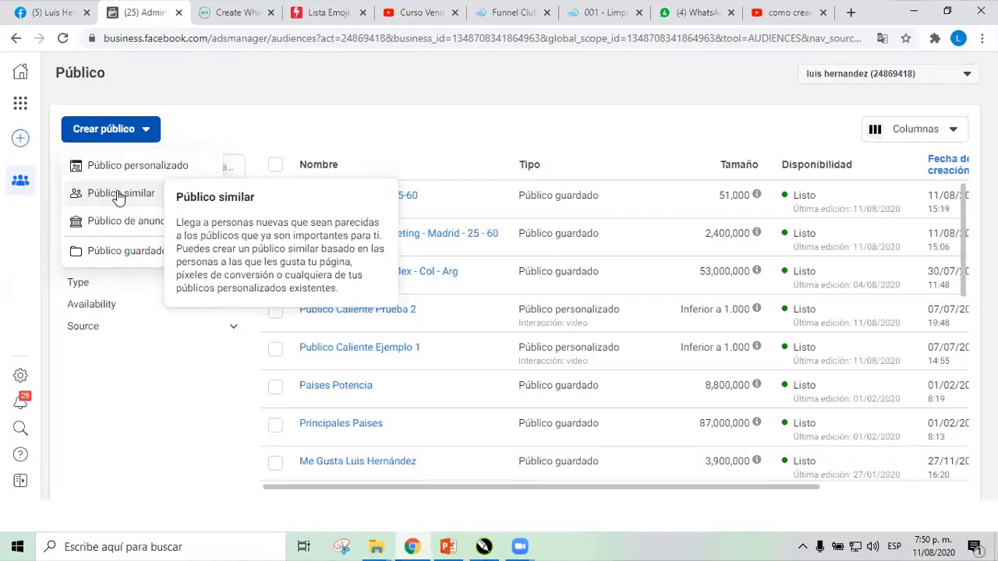
click(129, 258)
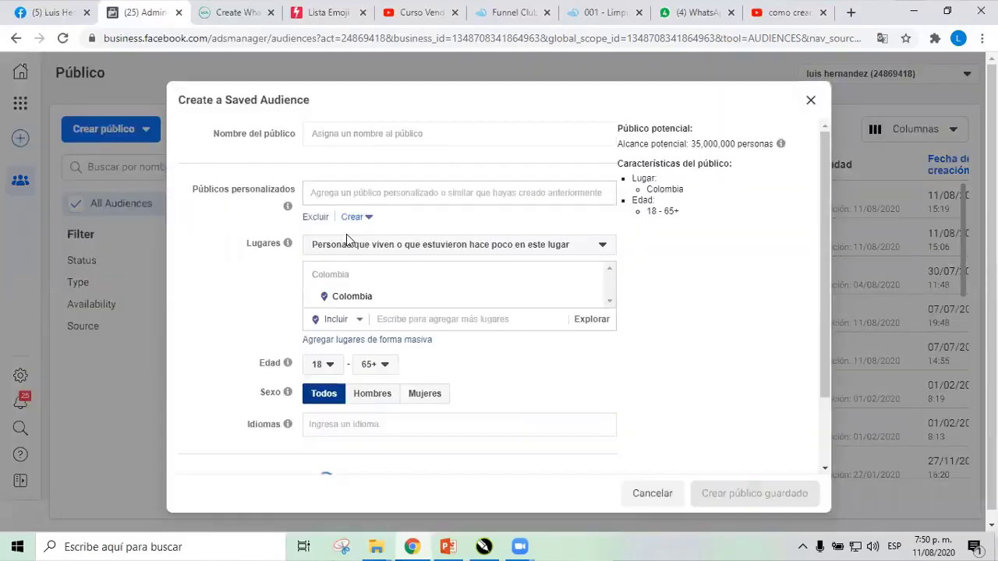
Name the saved audience "Dentistas - Colombia - 24-60"
click(341, 134)
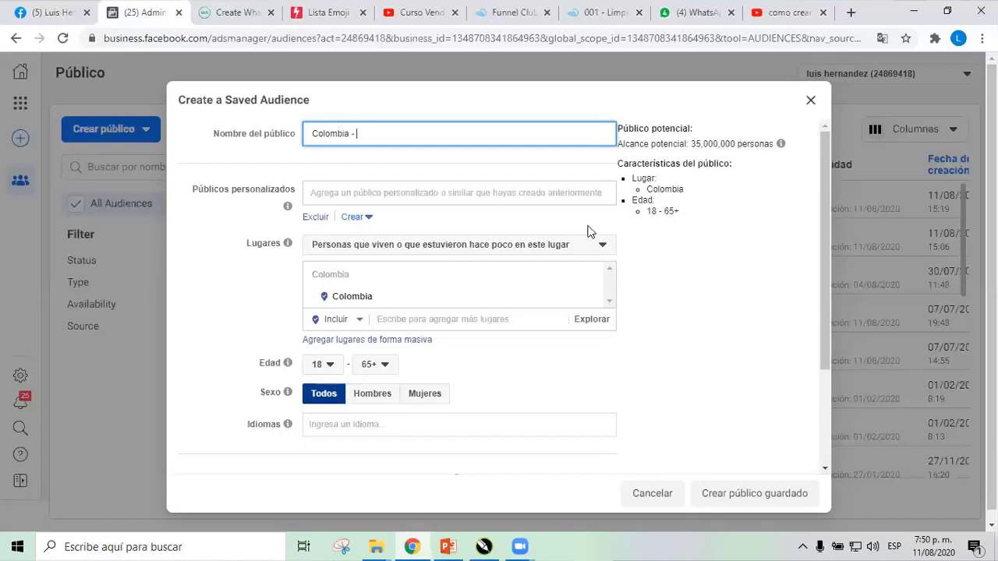
key(BackSpace)
key(BackSpace)
key(BackSpace)
key(BackSpace)
key(BackSpace)
key(BackSpace)
key(BackSpace)
key(BackSpace)
key(BackSpace)
key(BackSpace)
key(BackSpace)
key(BackSpace)
text(endintas)
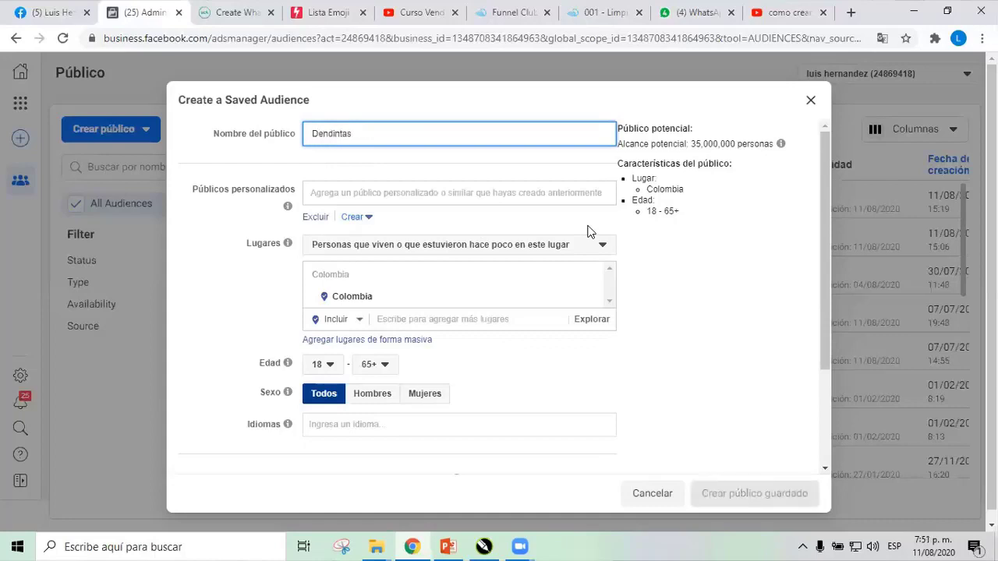
key(BackSpace)
key(BackSpace)
key(BackSpace)
key(BackSpace)
key(BackSpace)
key(BackSpace)
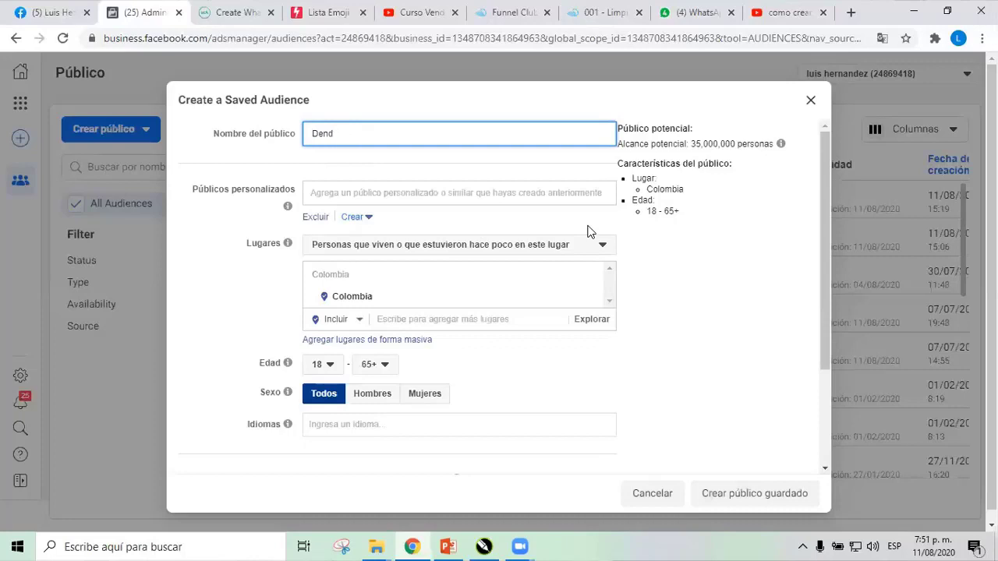
text(tistas - Colombia -)
text(24-)
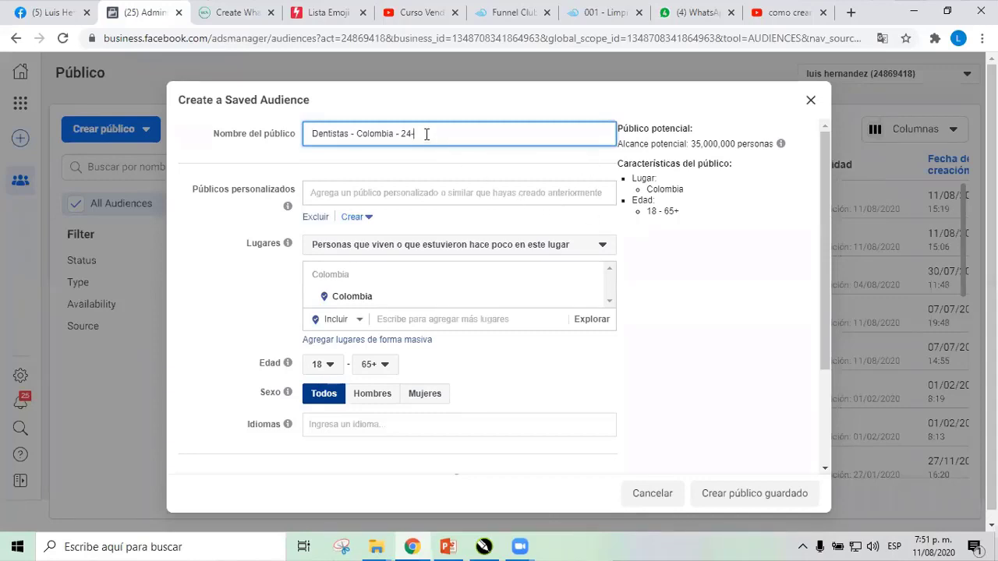
text(60)
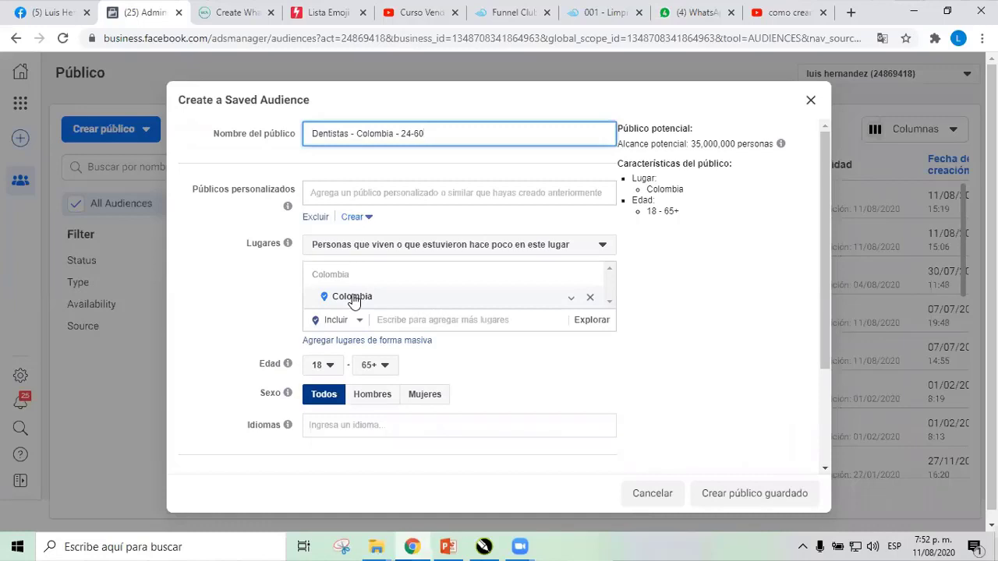
click(382, 318)
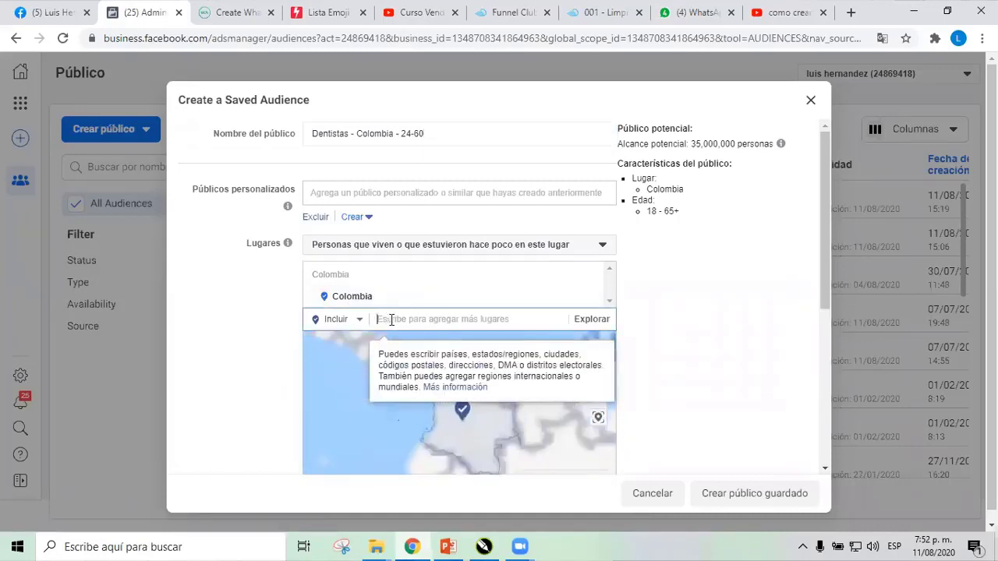
text(Medel)
text(o)
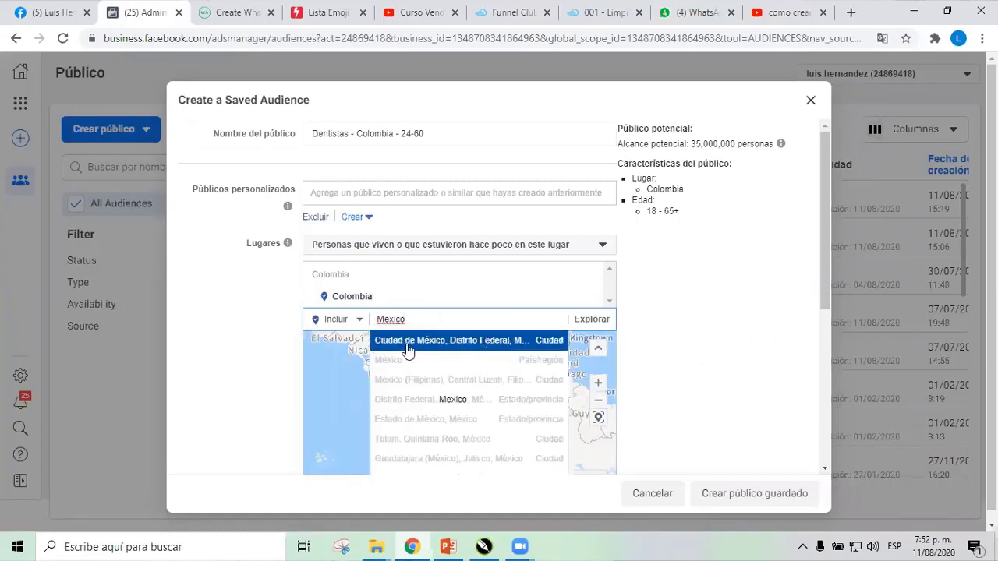
double_click(376, 316)
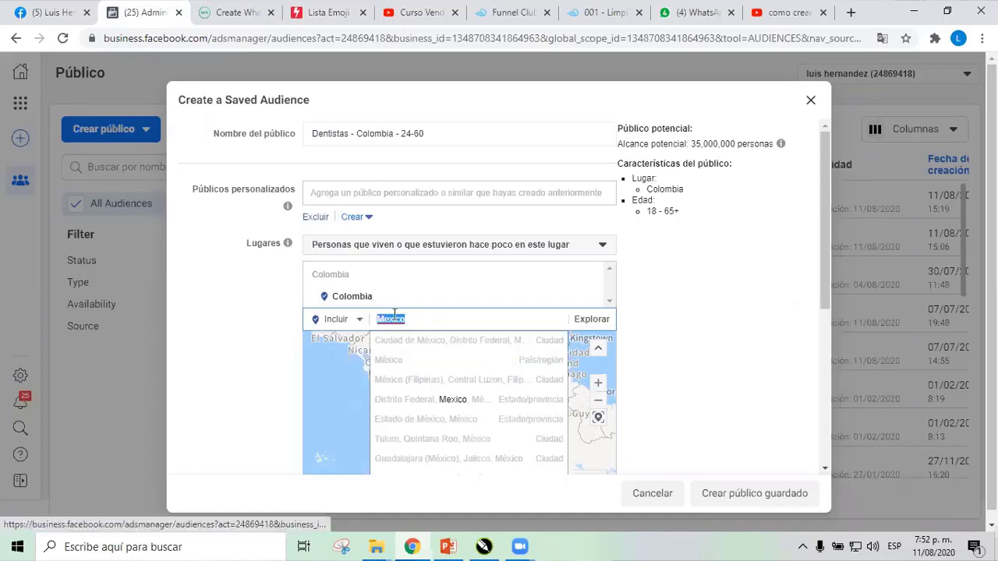
key(BackSpace)
click(718, 317)
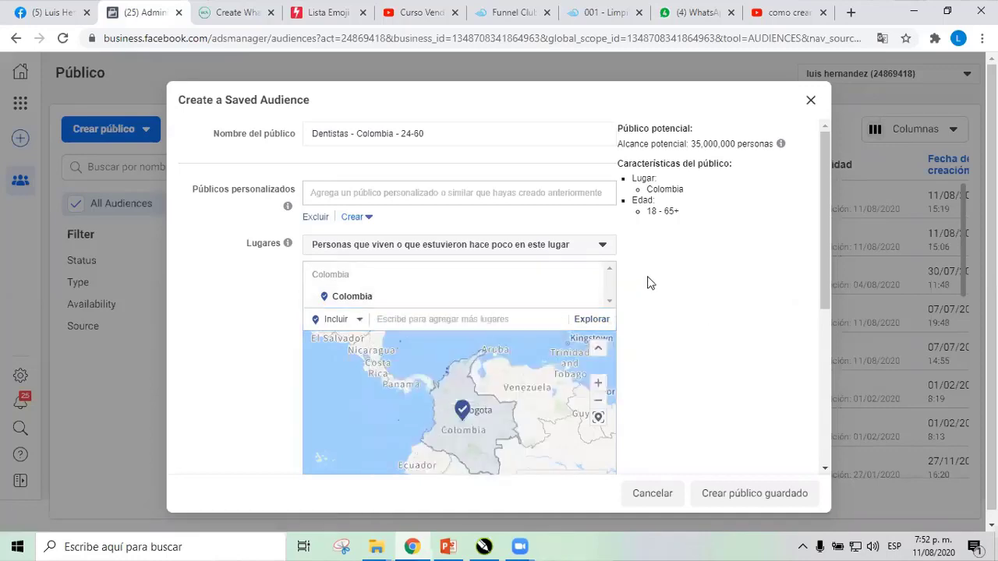
Set the audience's age range from 24 to 60
drag(824, 218, 817, 329)
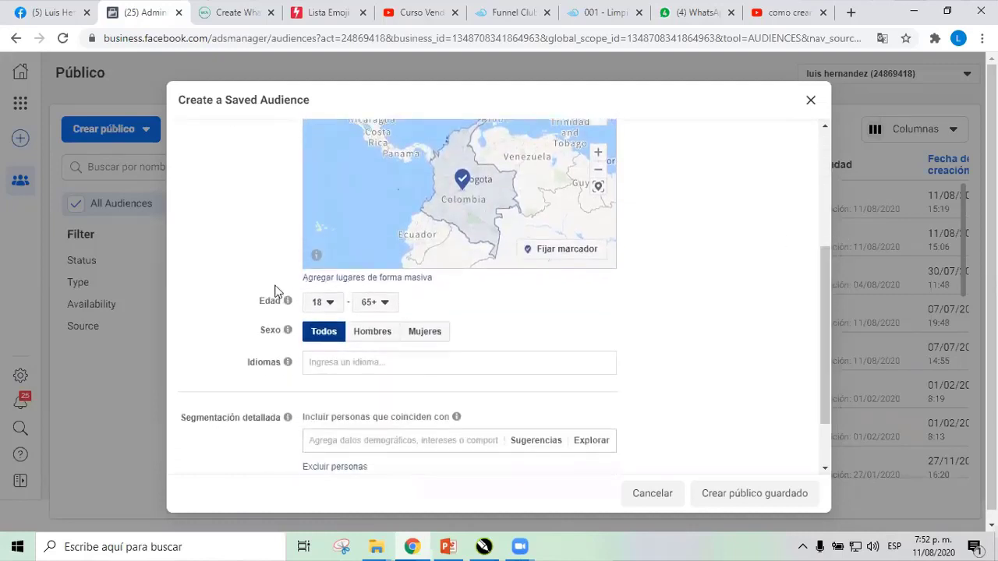
click(331, 305)
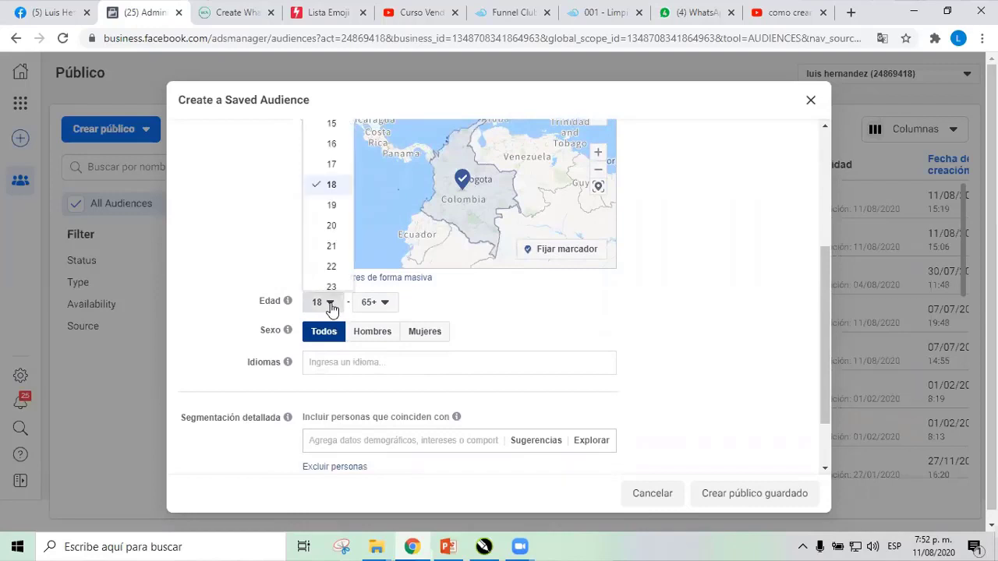
scroll(327, 223, down, 2)
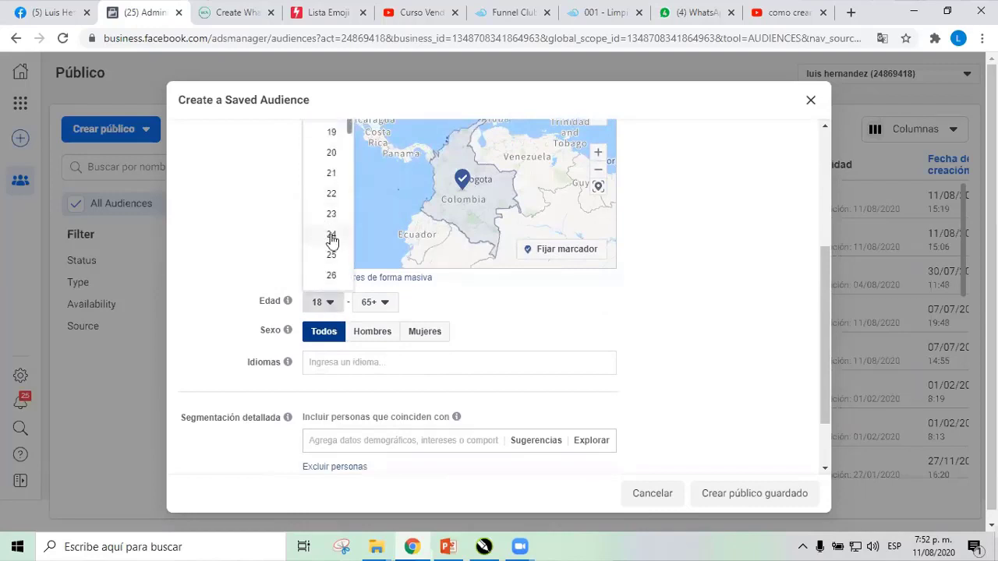
click(331, 234)
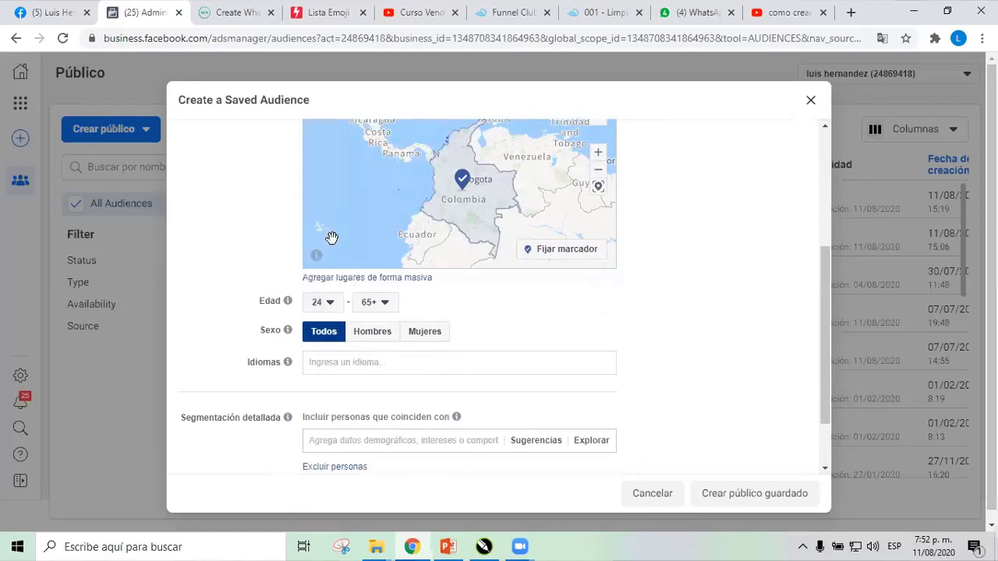
click(385, 308)
click(381, 181)
Add Español (todos) as the audience's language
scroll(472, 313, down, 1)
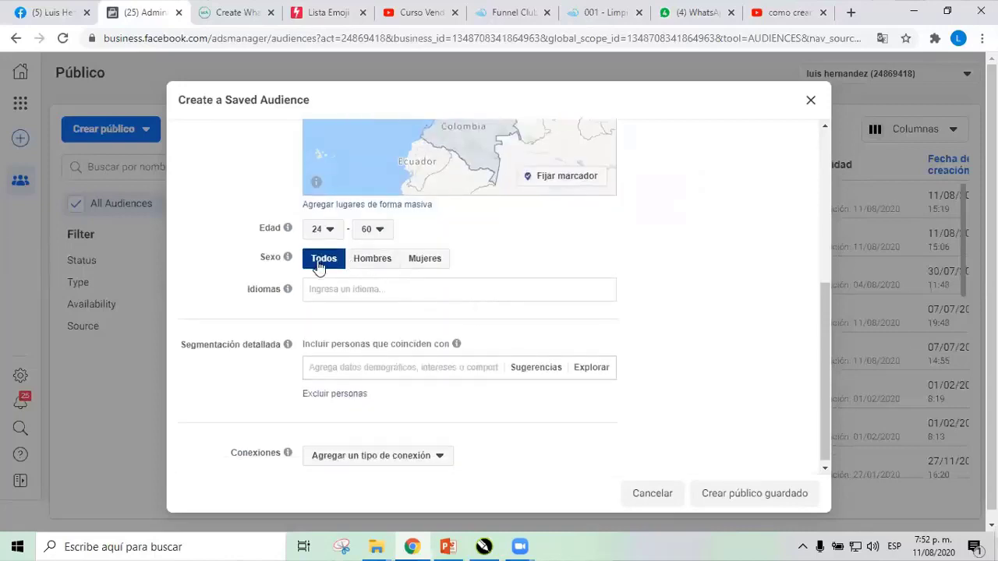
click(349, 288)
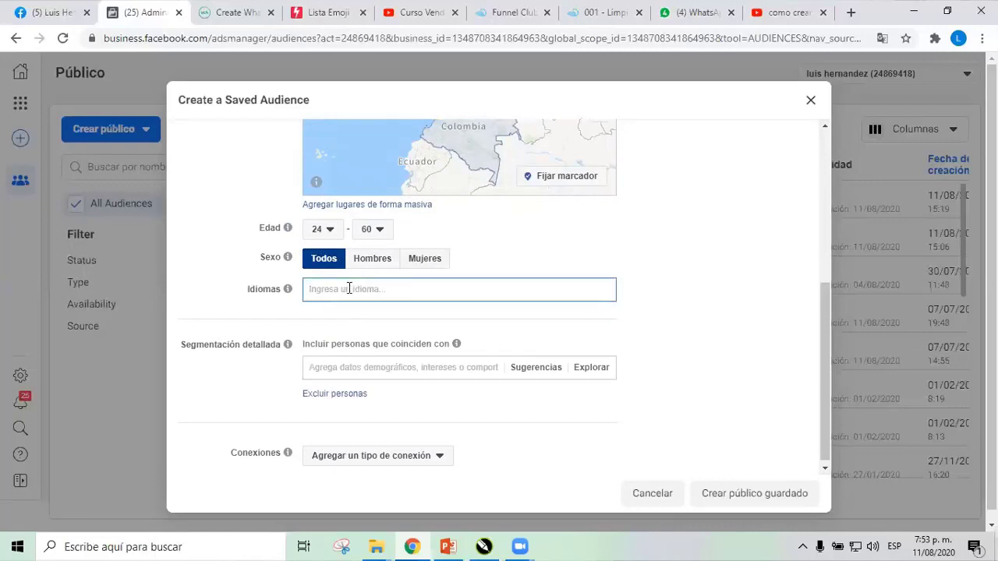
text(Es)
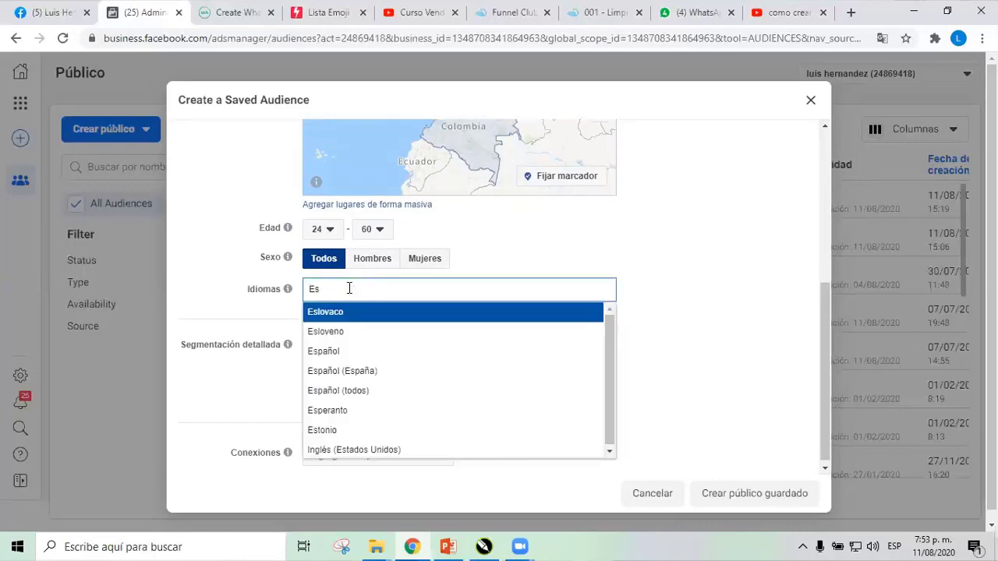
click(352, 392)
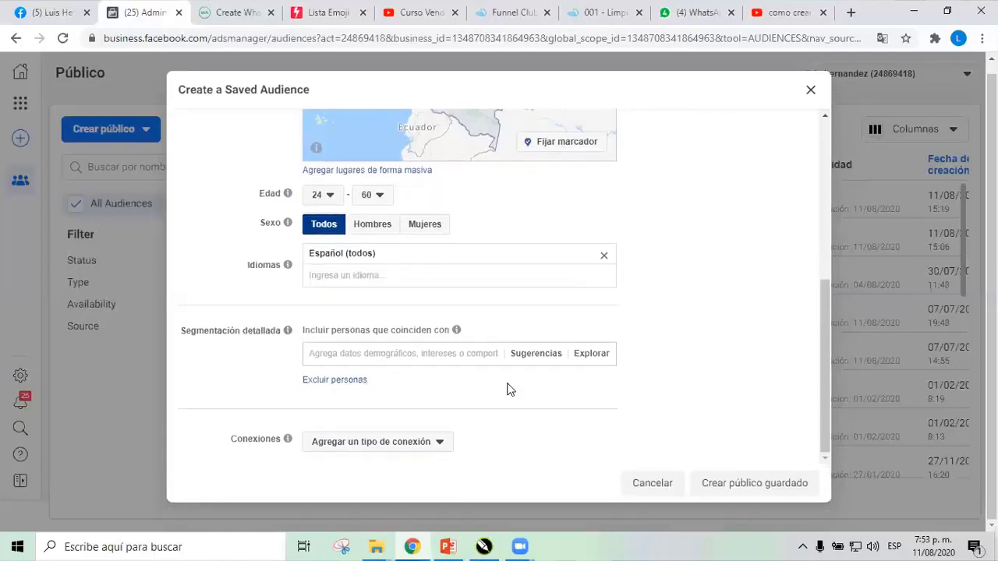
Search the detailed targeting for "odontólogos" and include the interest "odontologos"
click(386, 356)
text(odontolos)
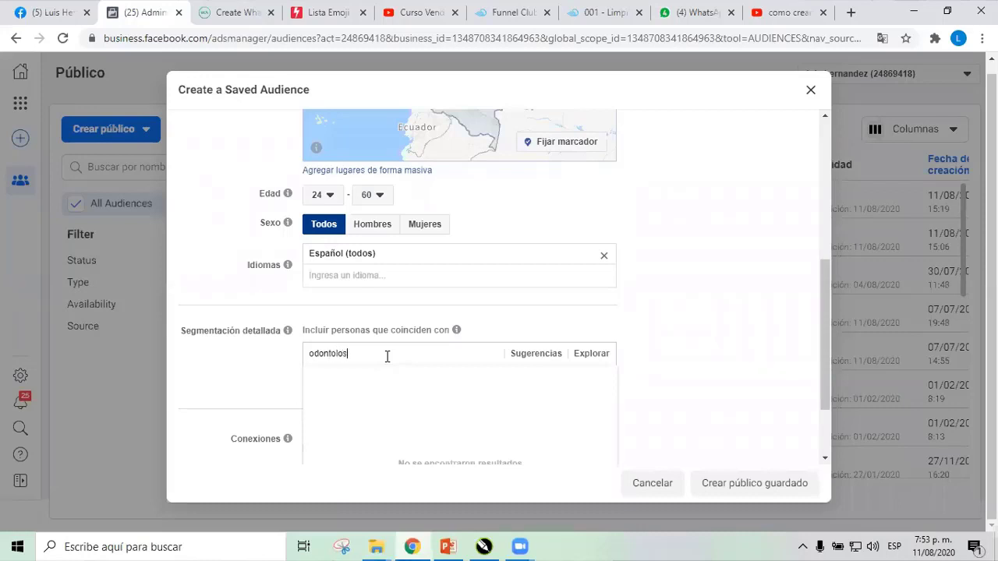
key(BackSpace)
key(BackSpace)
key(BackSpace)
key(BackSpace)
text(ólogos)
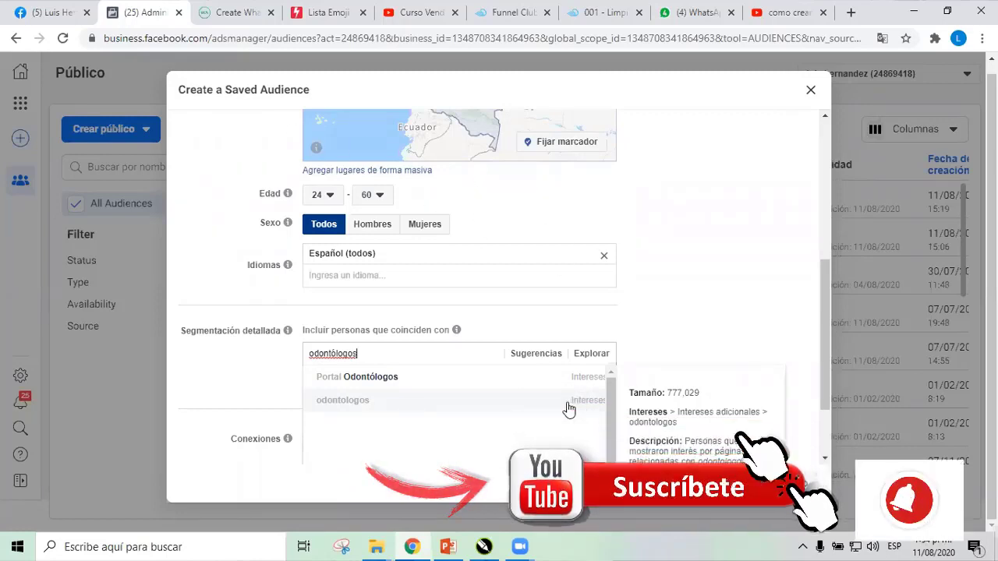
click(360, 403)
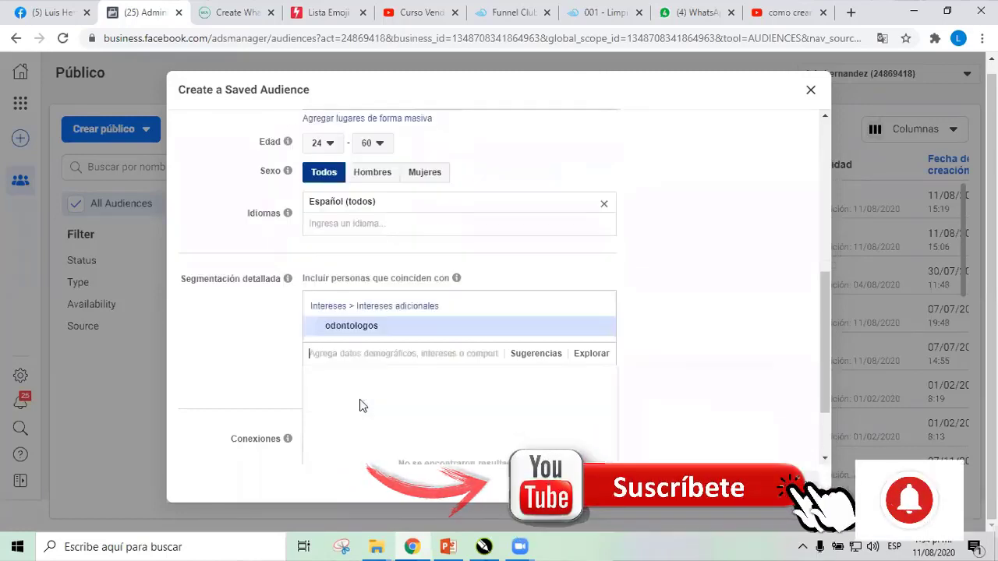
From the detailed targeting suggestions, include the employers "consultorio odontologico" and the first "Consultório Odontológico" entry
click(537, 356)
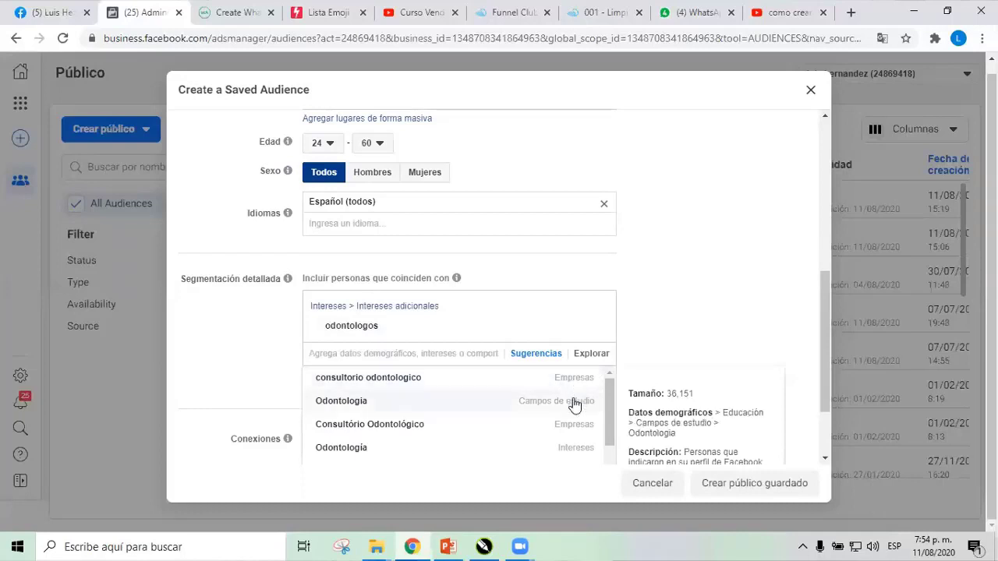
drag(610, 413, 611, 448)
scroll(591, 443, down, 4)
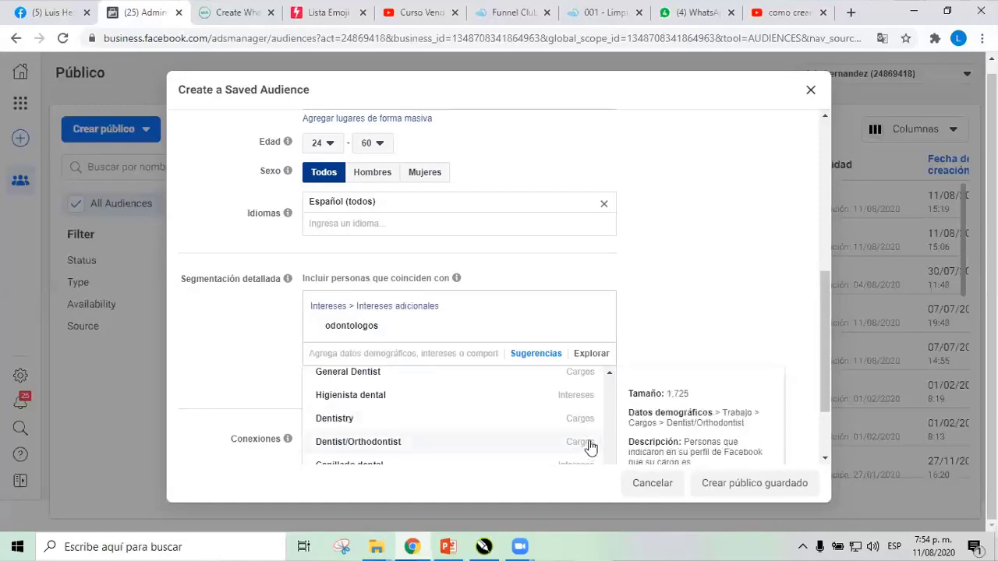
scroll(603, 431, up, 5)
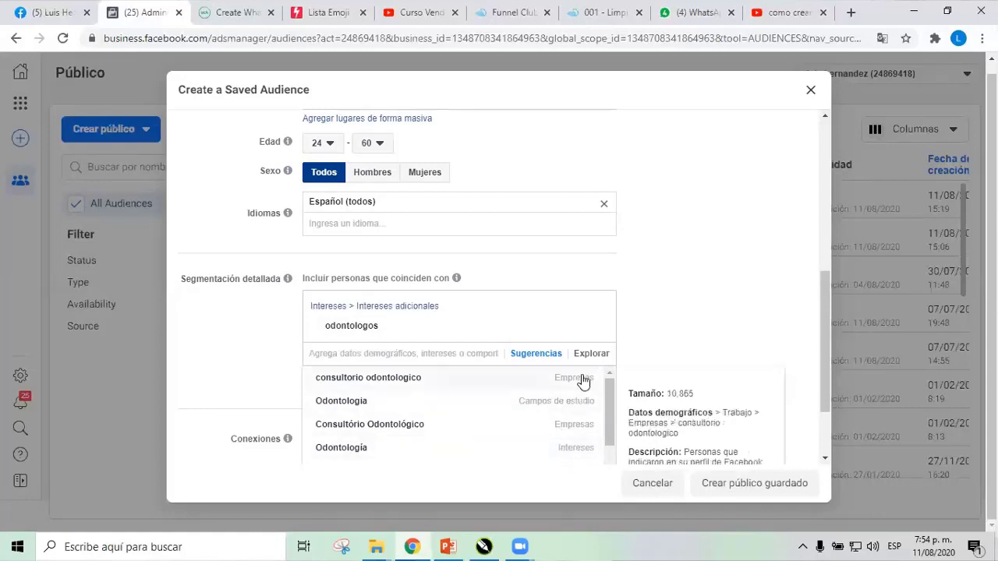
click(381, 381)
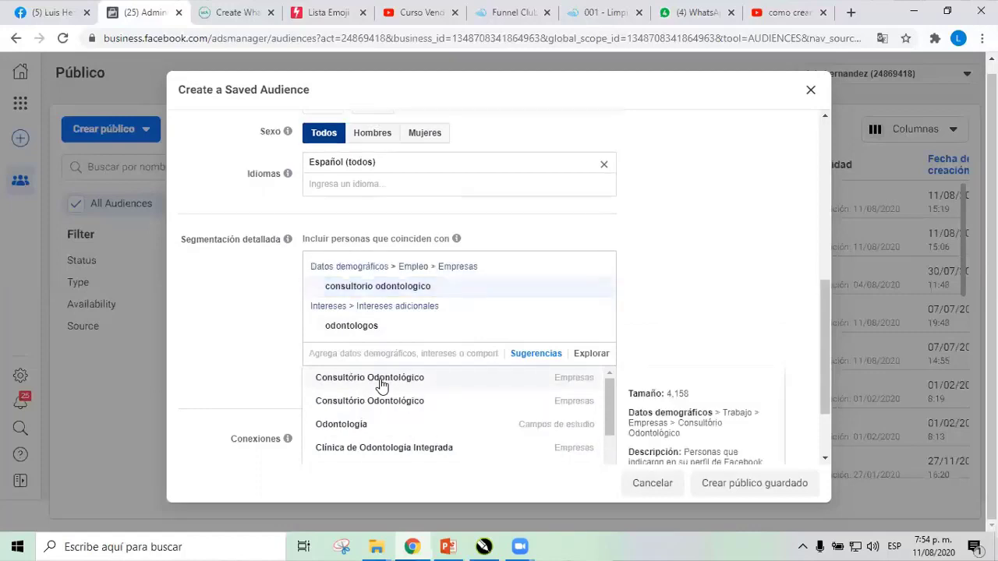
click(390, 382)
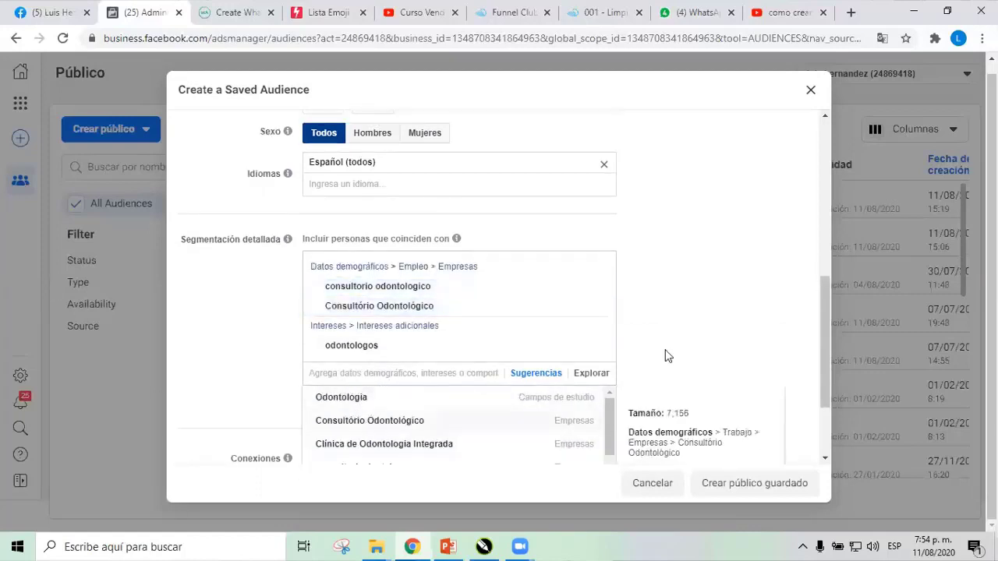
Include the remaining Consultório Odontológico employer, plus the employers Clínica de Odontologia Integrada and consultorio dental
scroll(686, 320, down, 1)
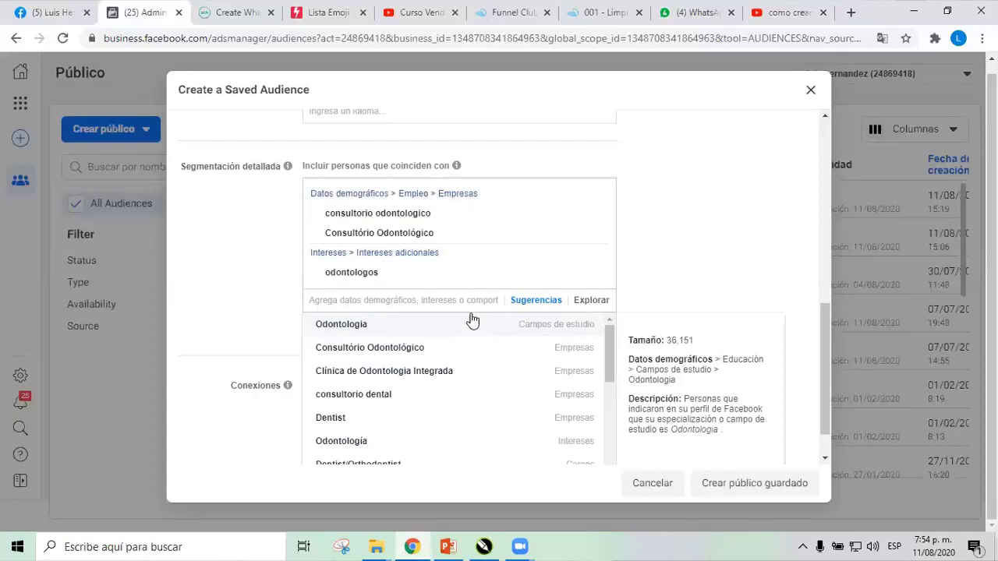
click(382, 353)
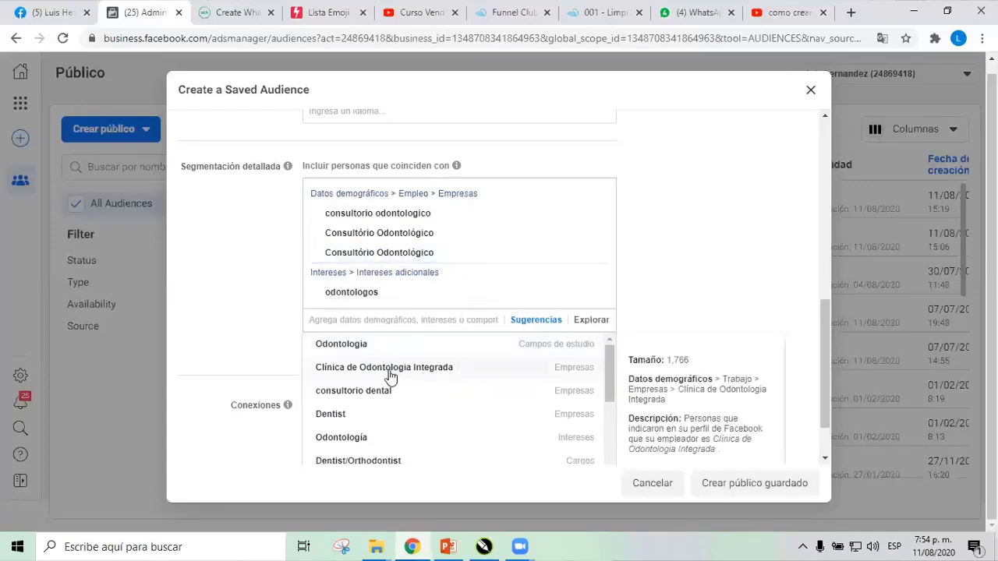
click(389, 377)
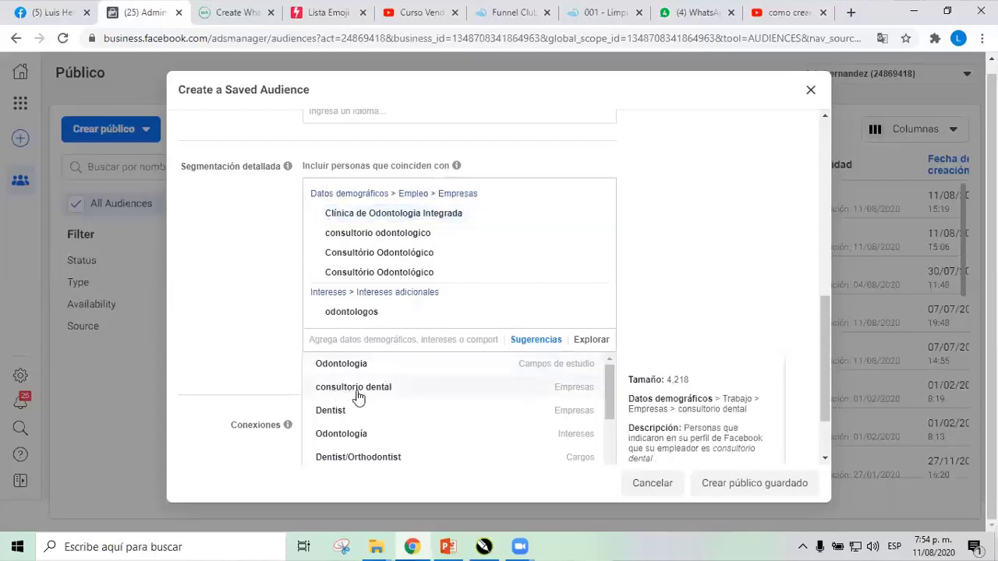
click(358, 390)
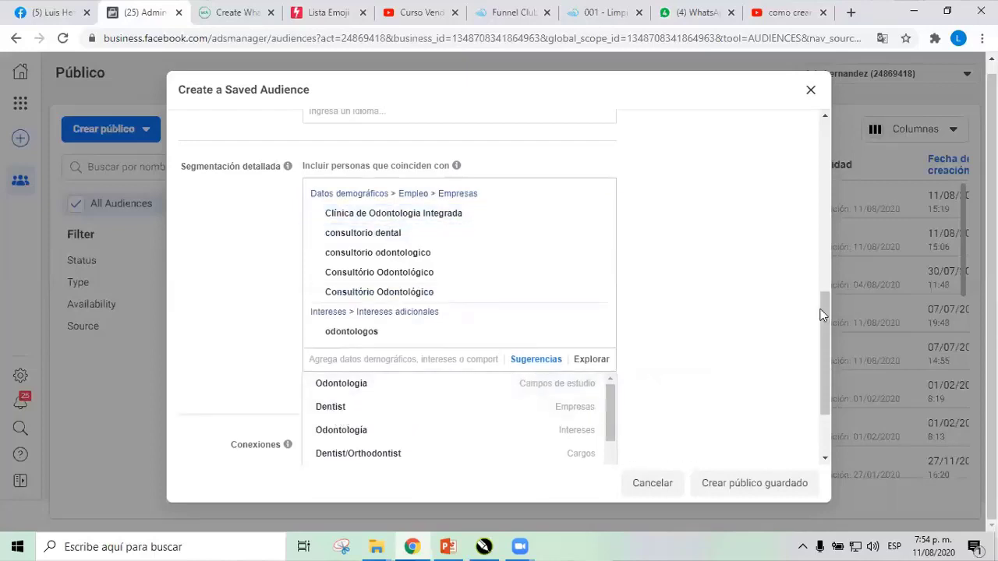
Include the suggested job titles (Cargos) Dentist, Dentistry and Dentist/Orthodontist in the detailed targeting
drag(825, 337, 825, 381)
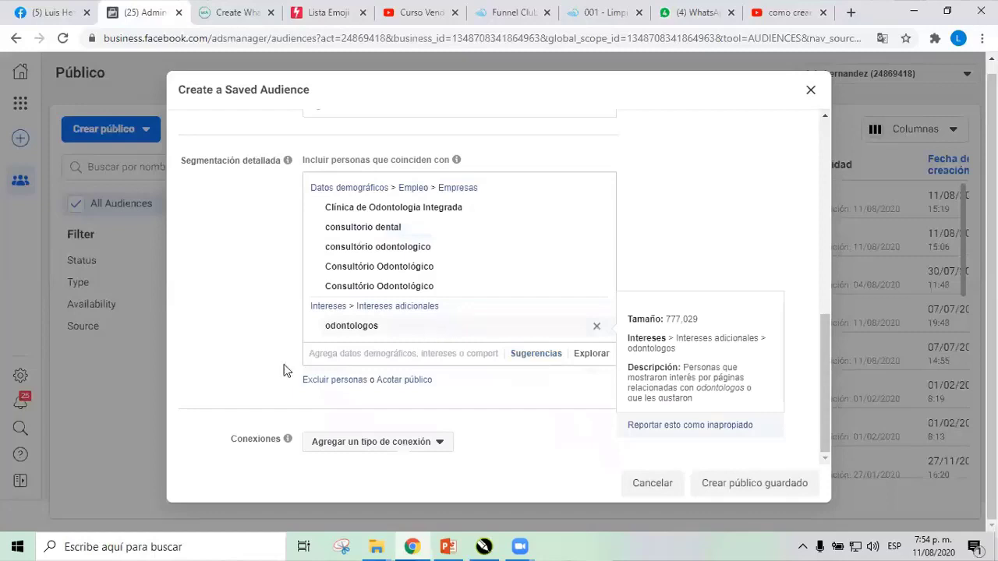
click(537, 355)
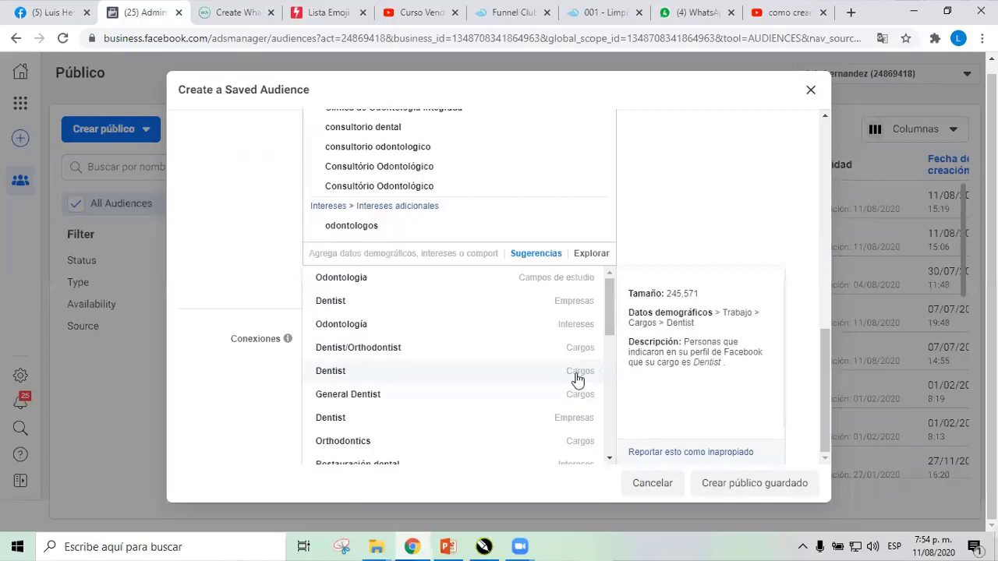
click(340, 377)
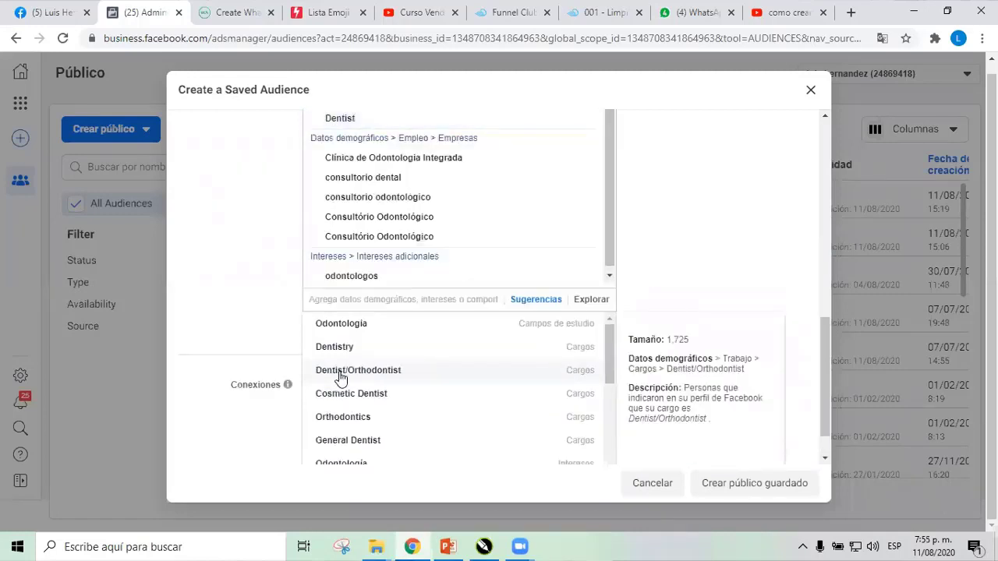
scroll(595, 223, up, 3)
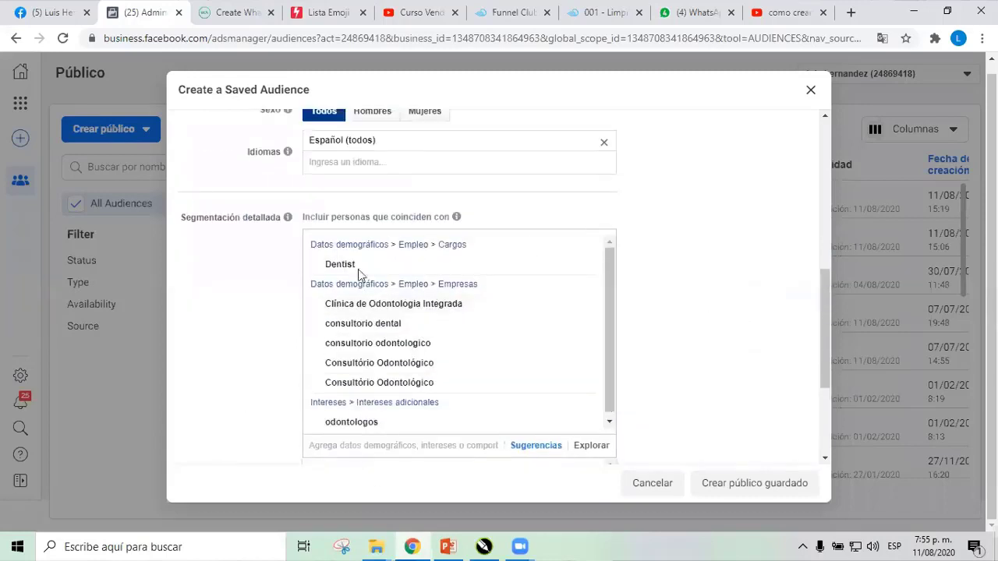
scroll(354, 281, up, 1)
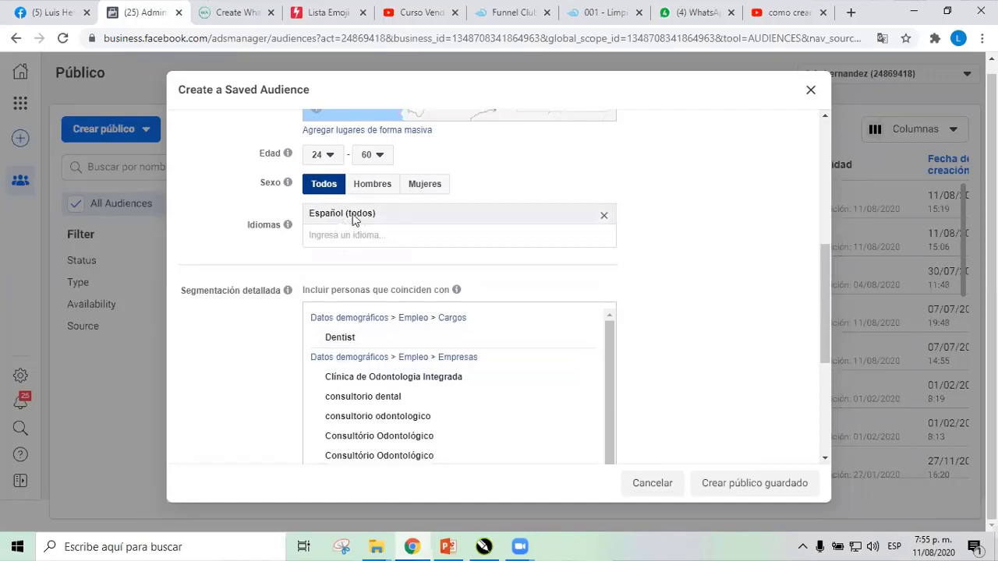
scroll(474, 265, down, 1)
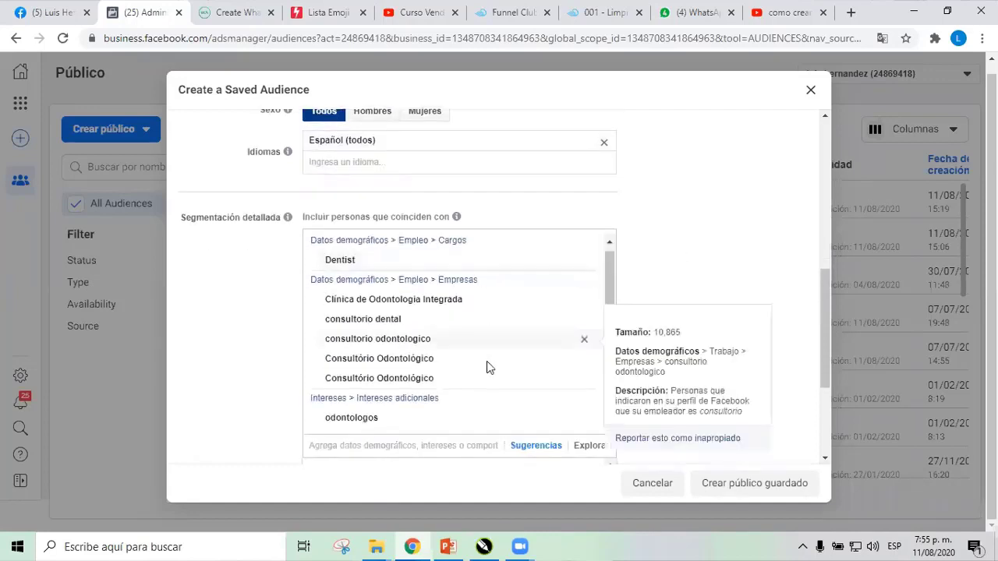
scroll(498, 366, down, 2)
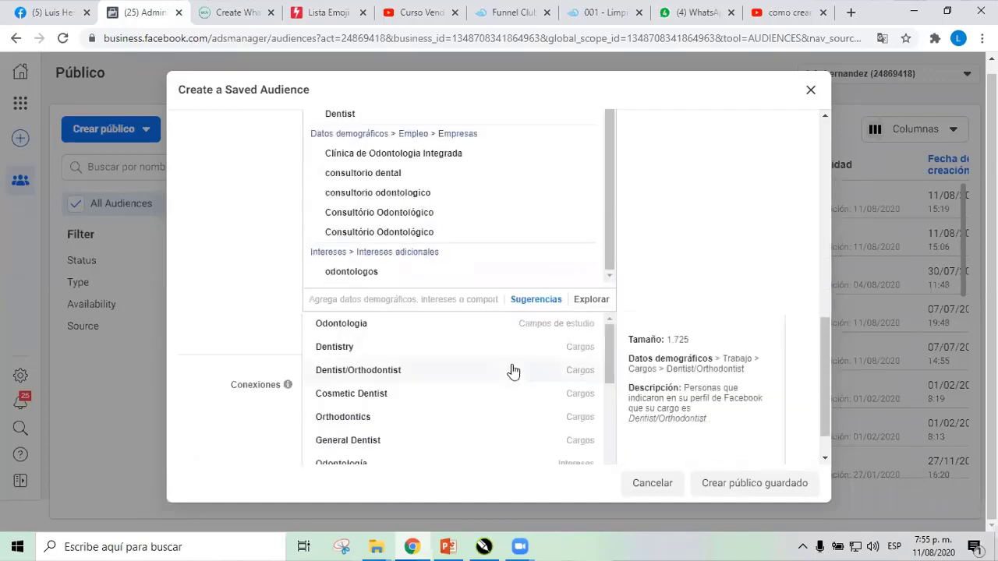
click(338, 355)
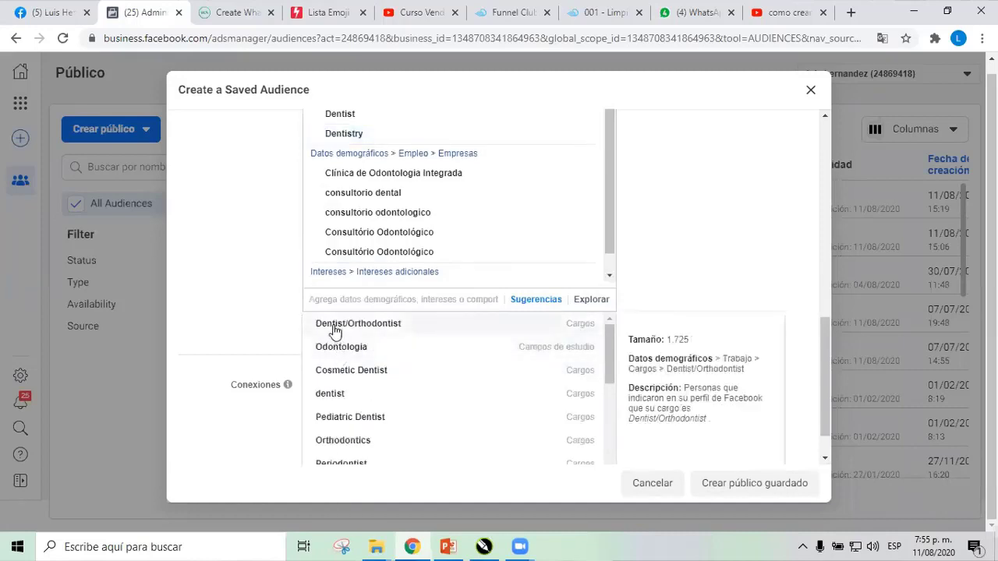
click(334, 327)
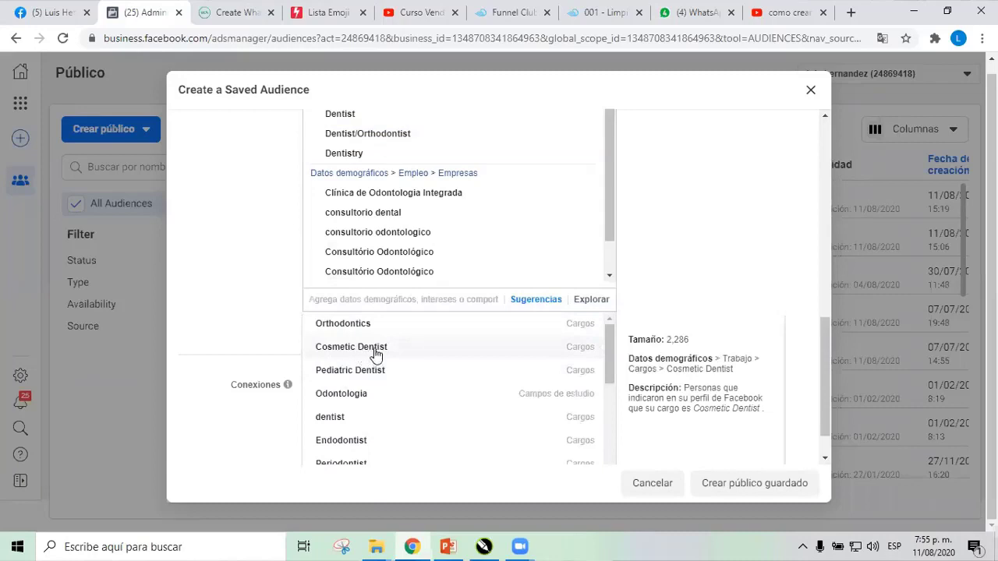
Include the job titles Cosmetic Dentist, Pediatric Dentist, Orthodontics, lowercase dentist, General Dentist, Endodontist and Periodontist
click(375, 355)
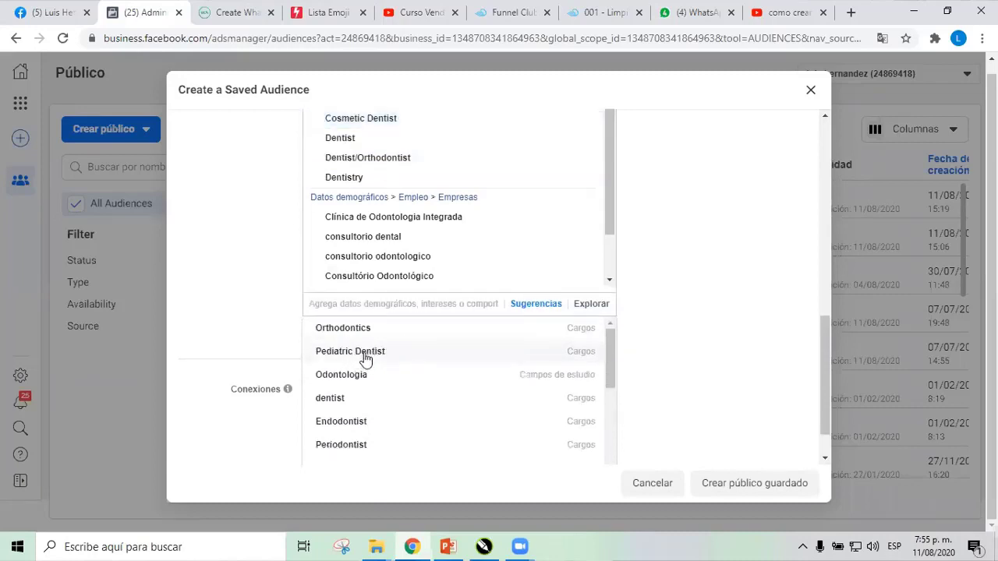
click(371, 357)
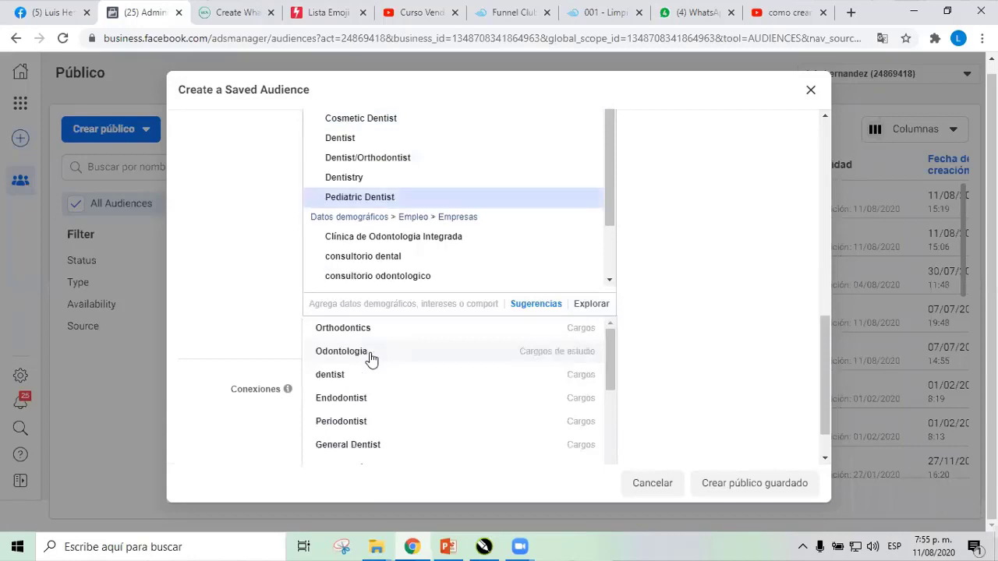
click(346, 330)
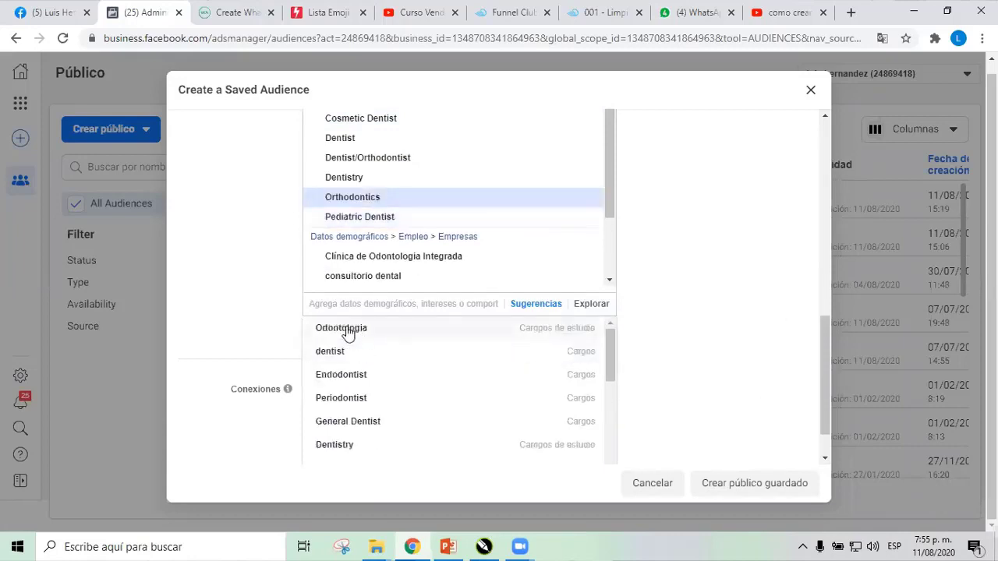
click(334, 355)
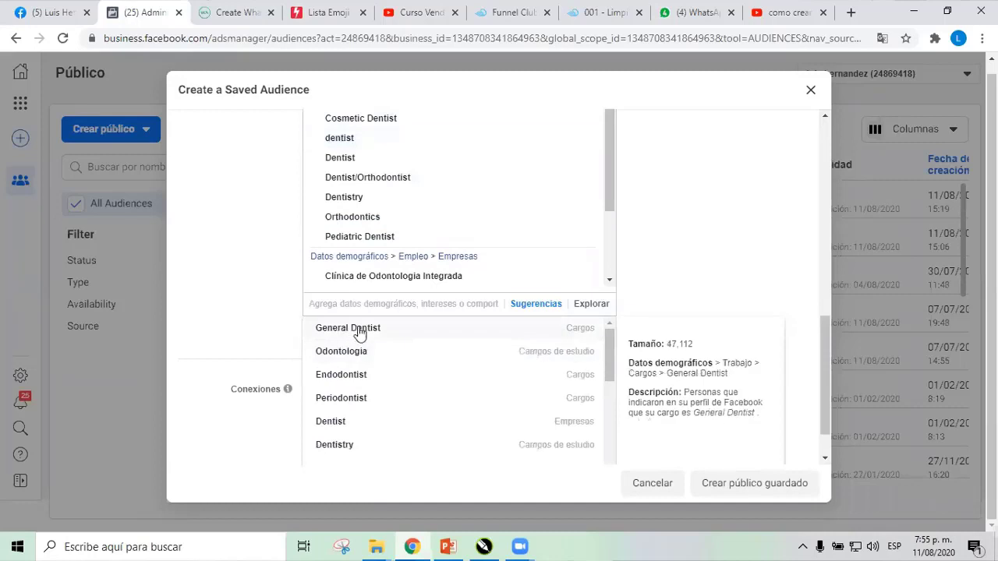
click(358, 332)
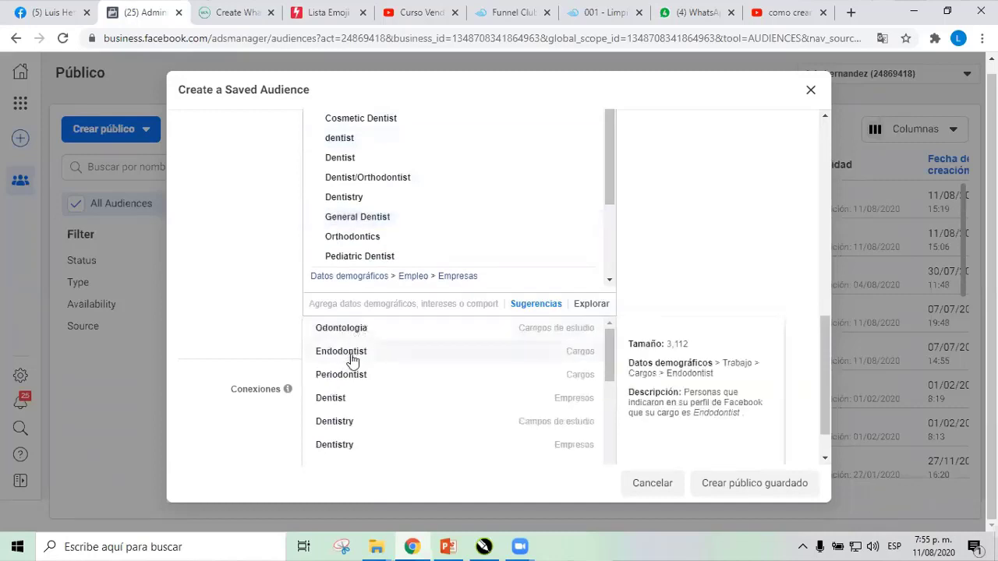
click(351, 360)
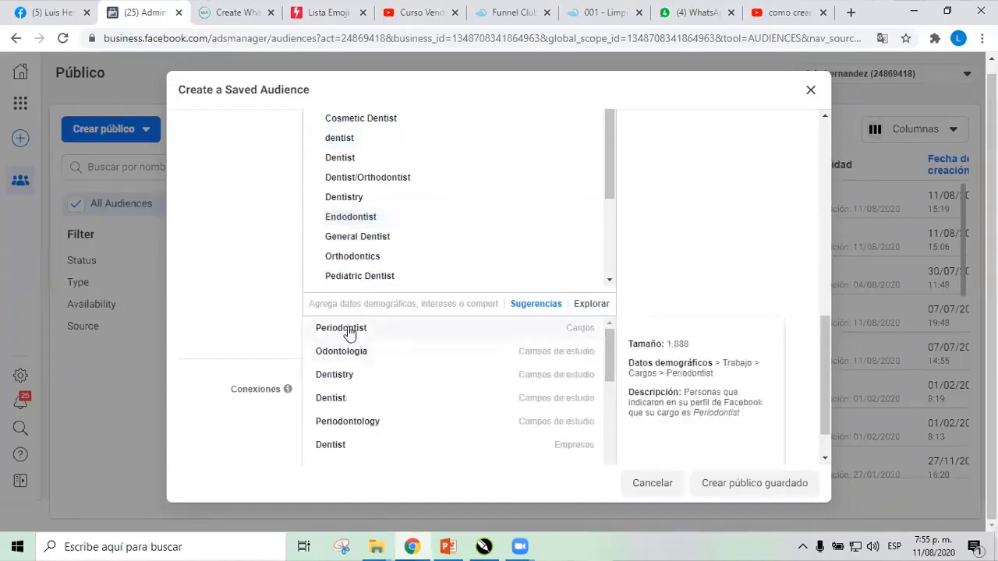
click(349, 329)
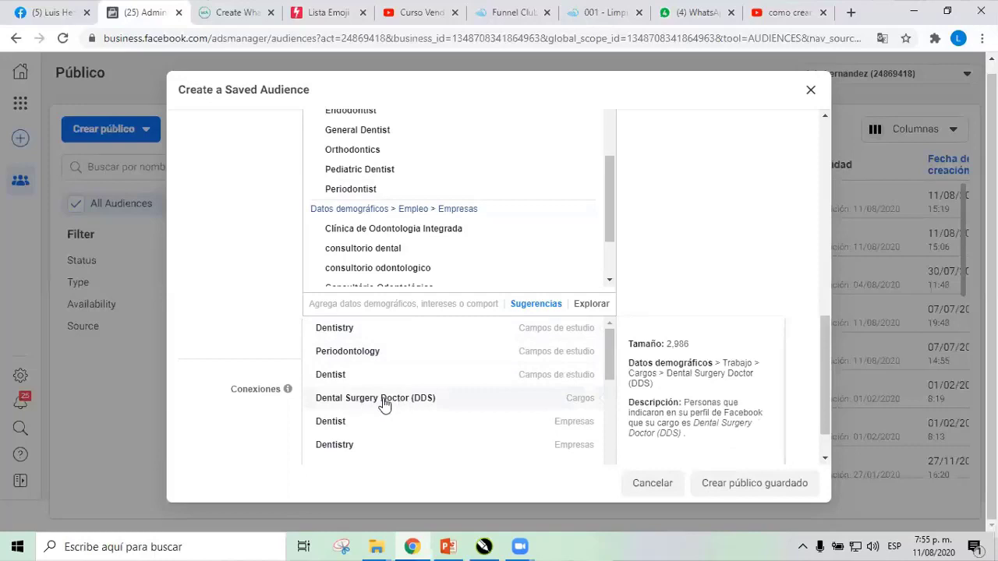
Include the two suggested Dentist employers (Empresas) and the employers Dentistry and Orthodontics
click(342, 424)
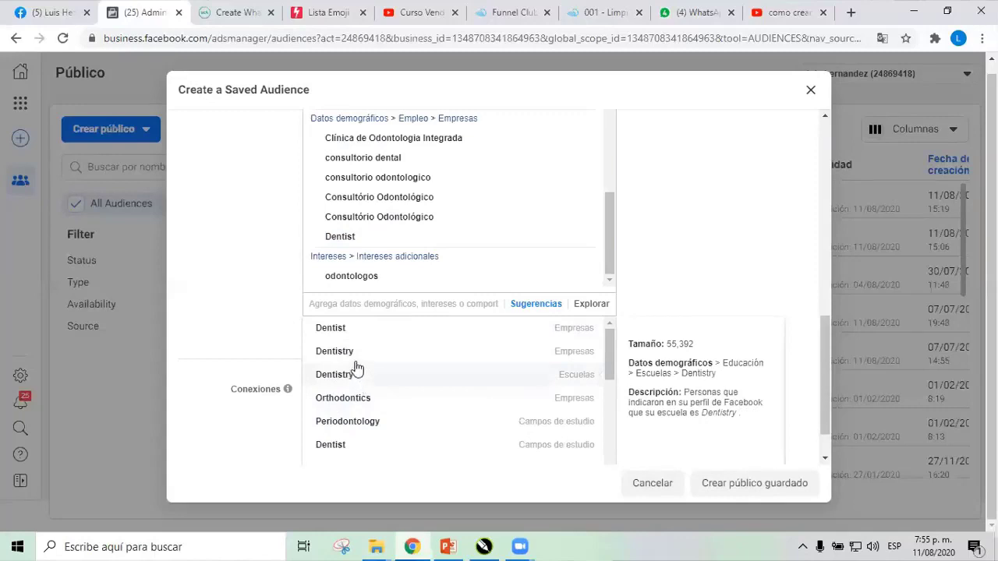
click(332, 359)
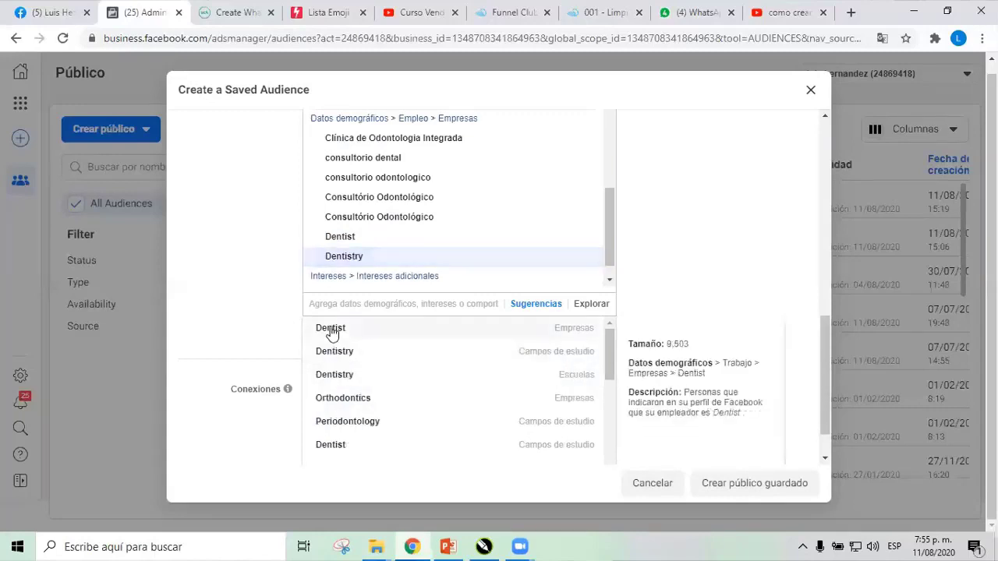
click(332, 329)
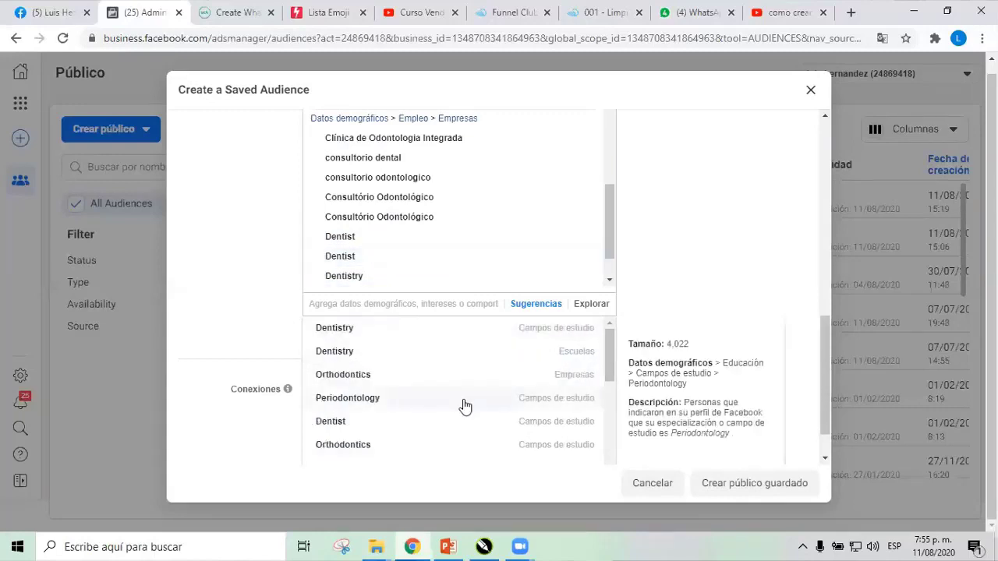
click(353, 380)
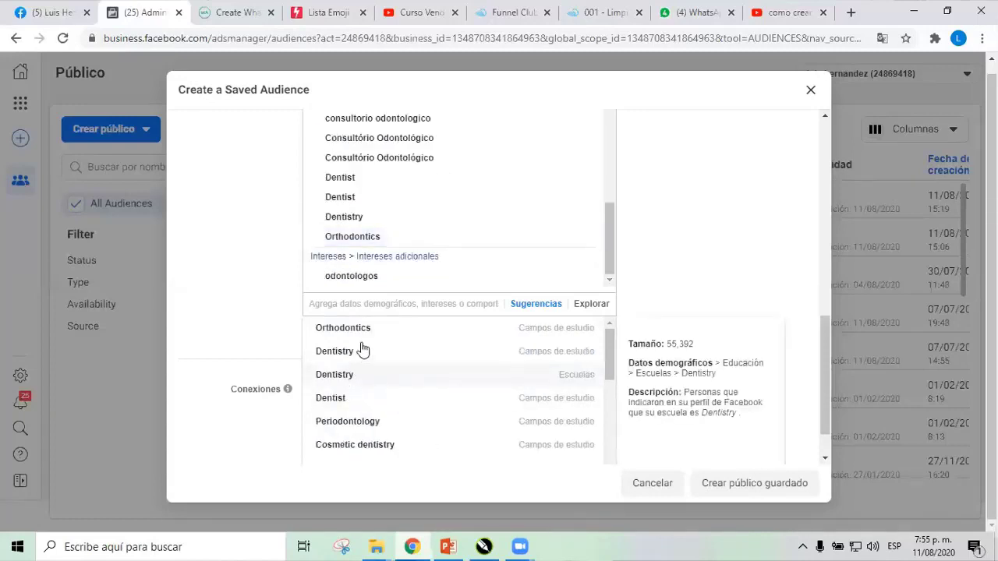
Include the job titles Prosthodontist, Oral and Maxillofacial Surgeon (OMS), Oral and Maxillofacial Surgery Resident, Oral Surgeon and Dental Office Manager
drag(608, 345, 612, 389)
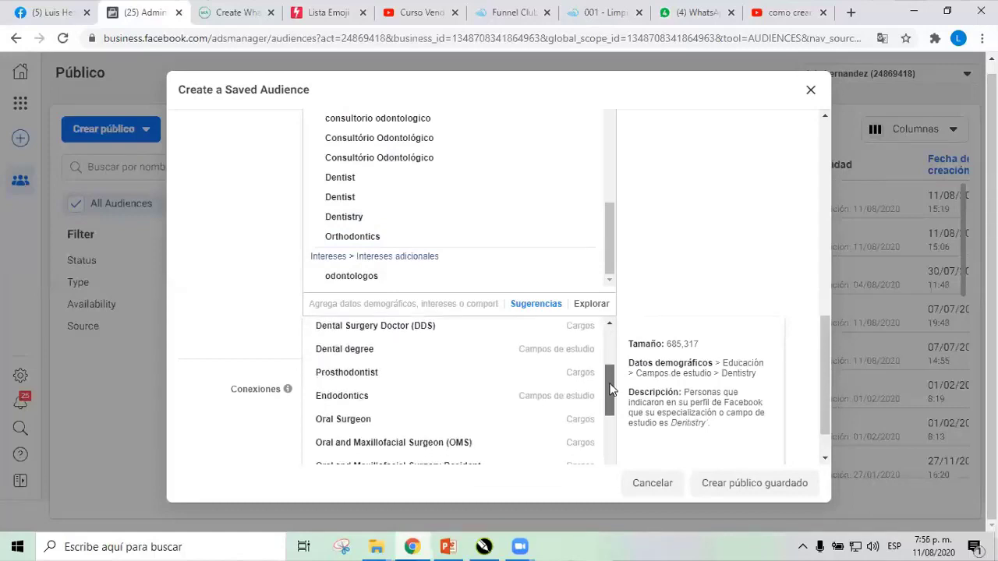
click(360, 374)
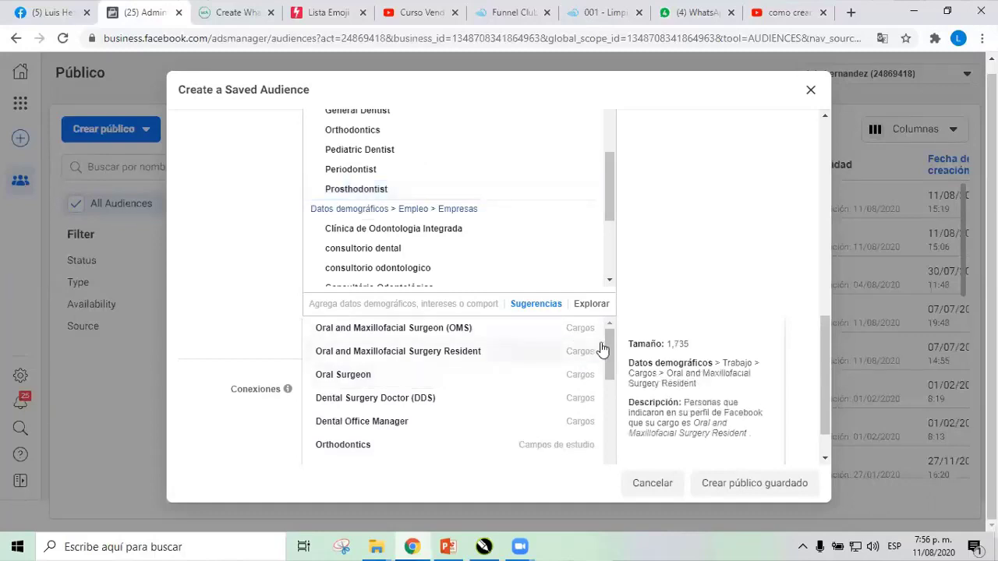
click(428, 329)
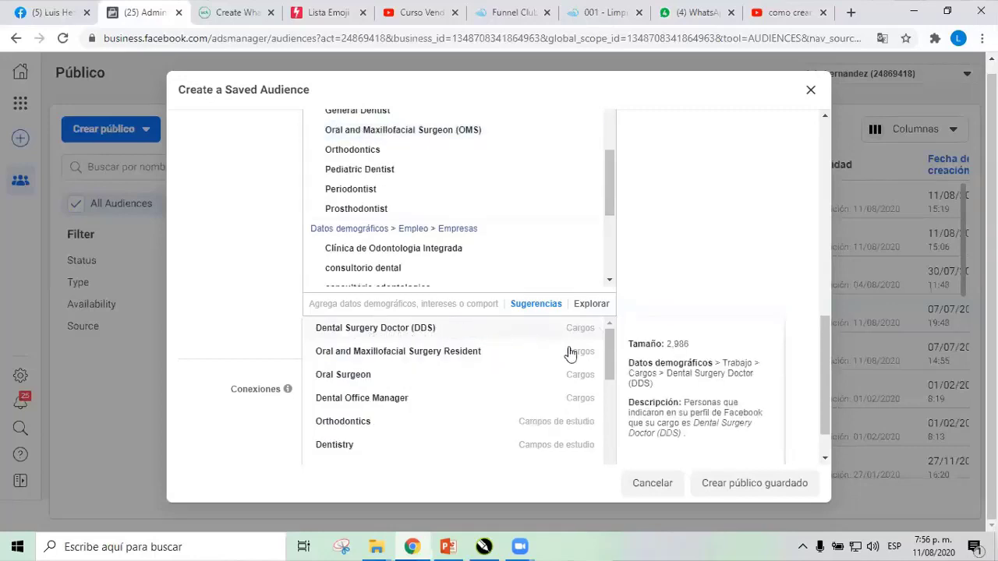
click(425, 354)
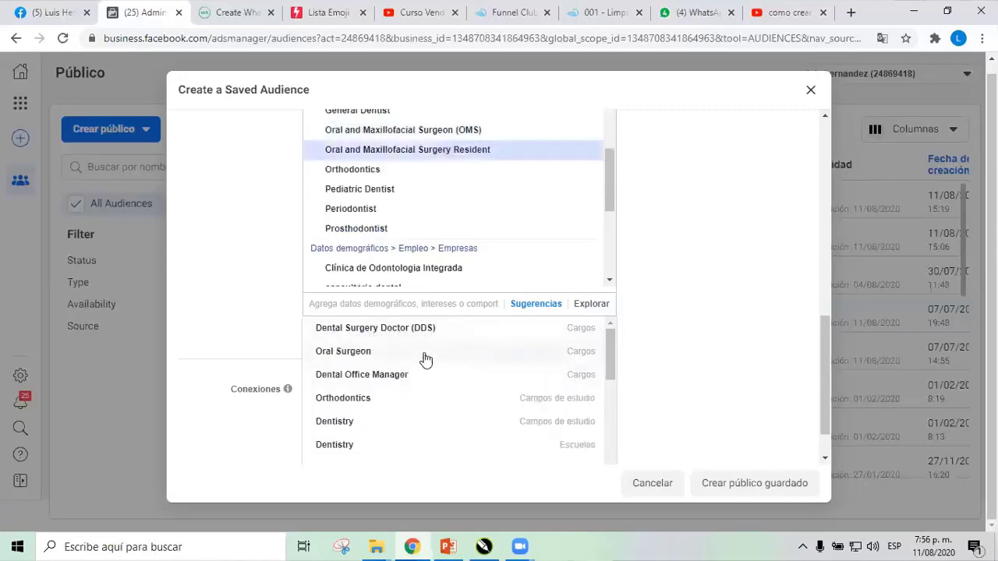
click(365, 353)
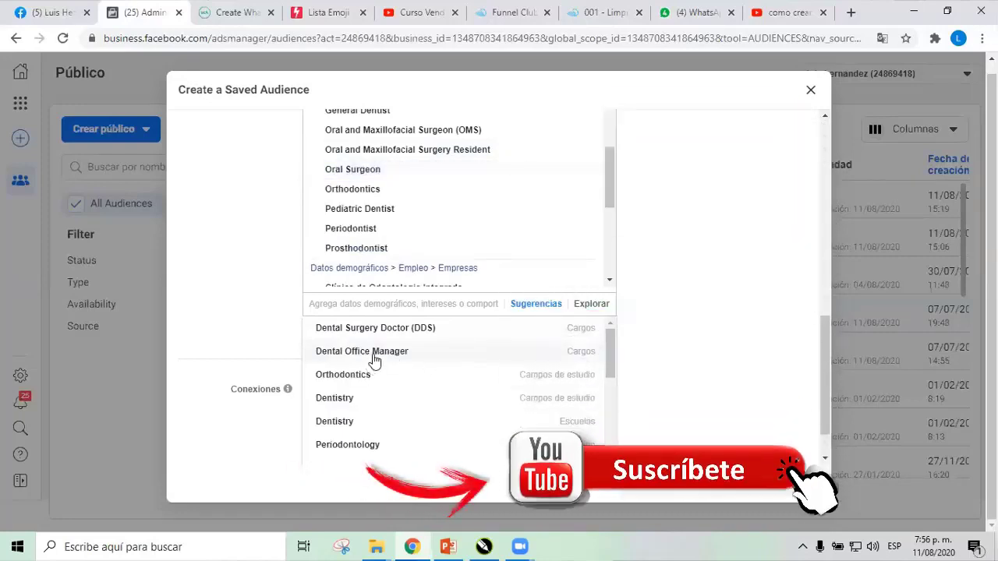
click(374, 359)
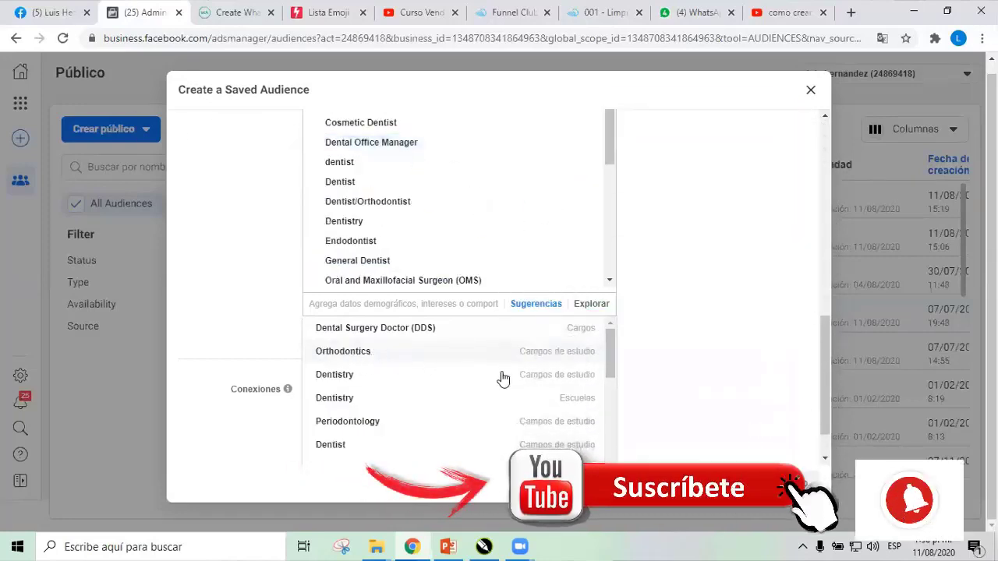
Include Dental hygienist both as a job title (Cargos) and as an employer (Empresas), and close the targeting suggestions
drag(613, 339, 612, 381)
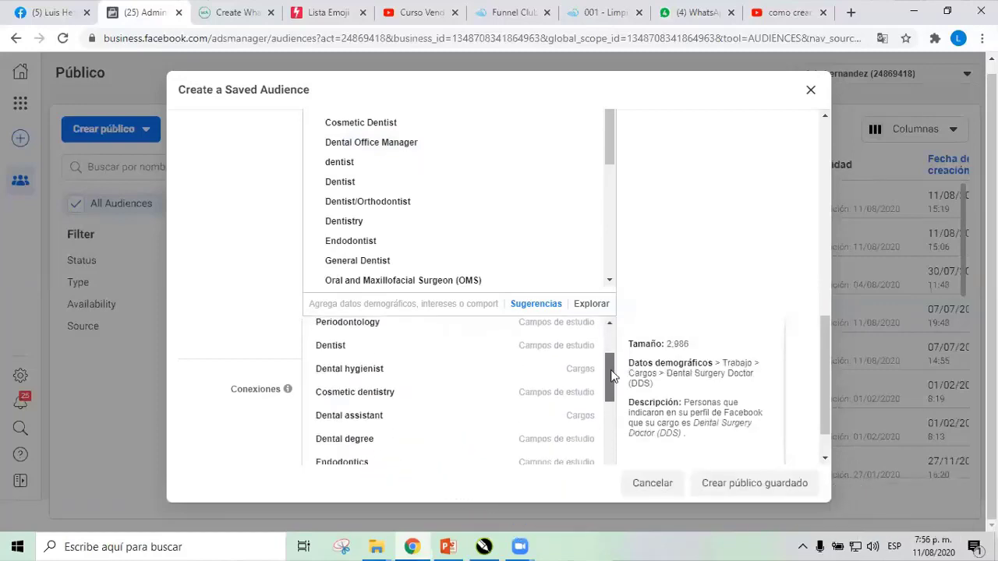
click(366, 372)
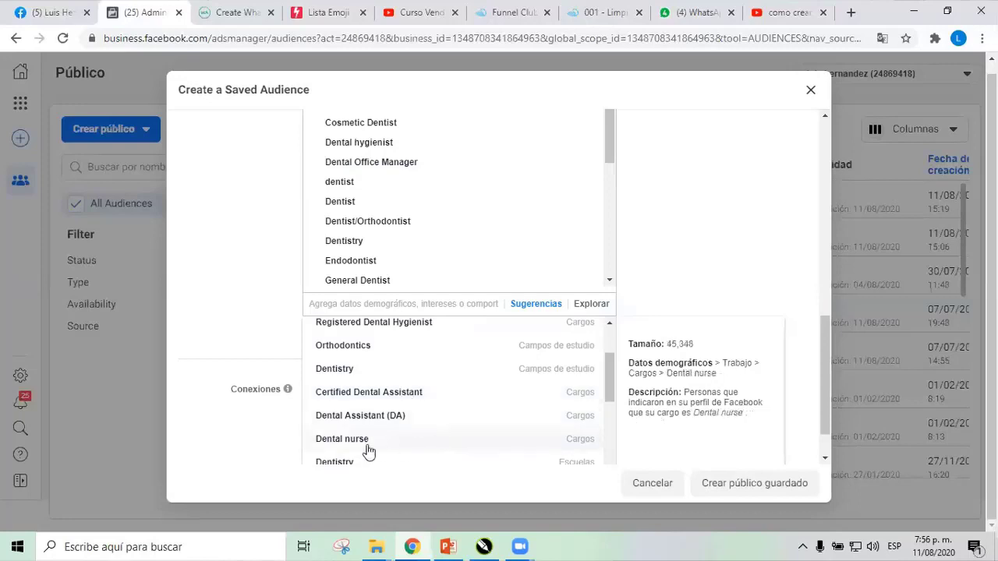
drag(613, 383, 612, 478)
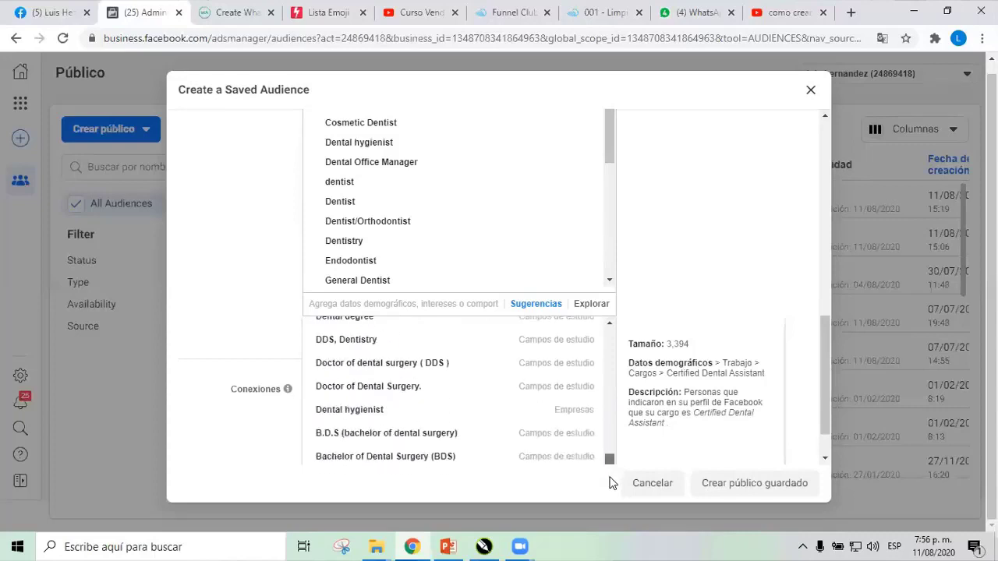
click(357, 416)
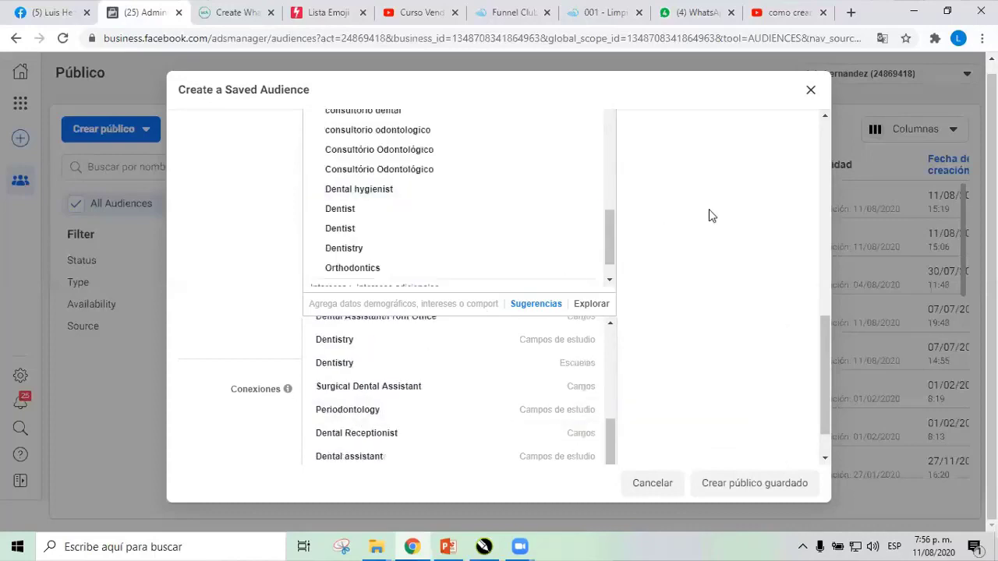
click(695, 257)
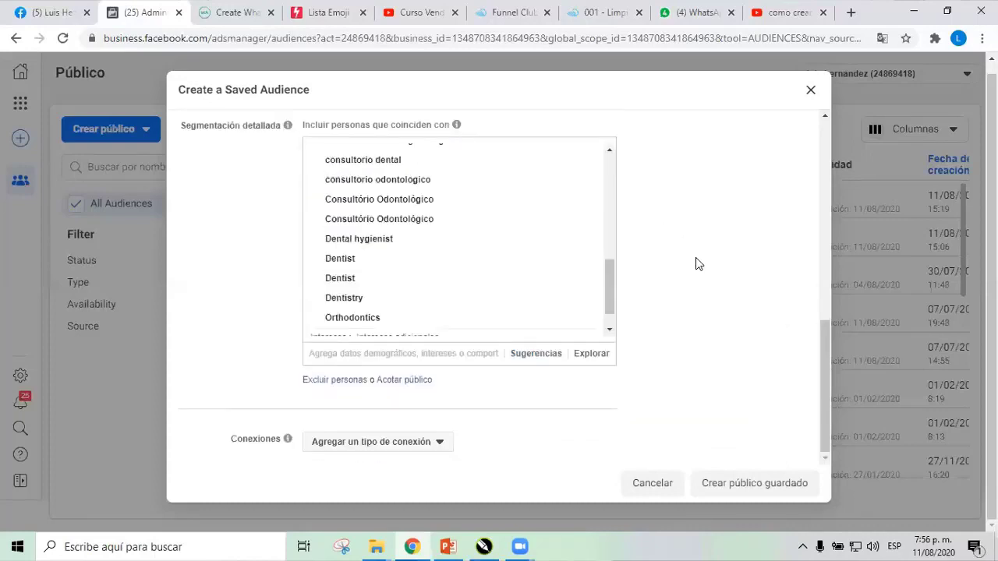
Review the audience summary, create the saved audience Dentistas - Colombia - 24-60, and view its details in the audience list
scroll(695, 257, up, 3)
scroll(695, 258, up, 3)
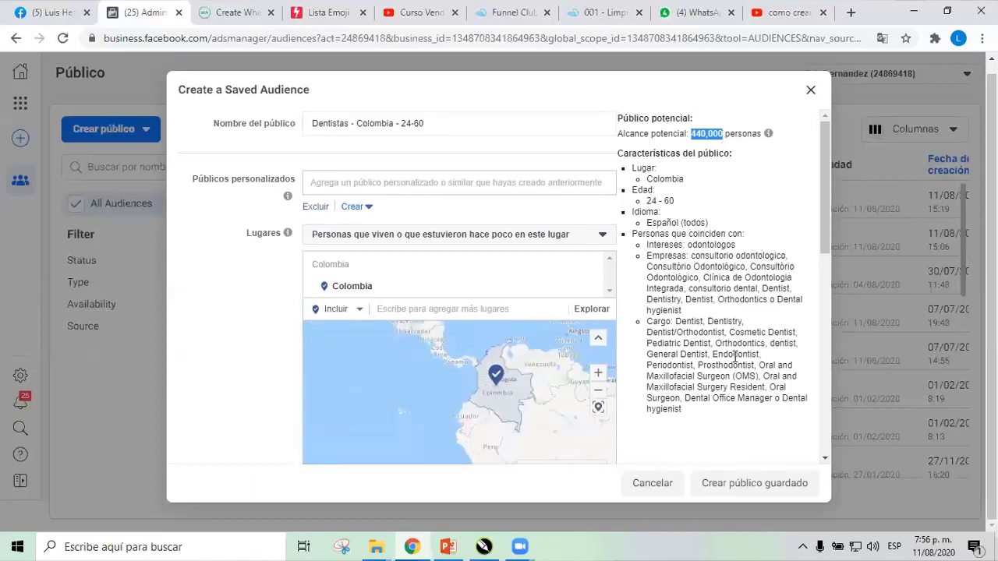
scroll(703, 381, down, 5)
scroll(703, 383, down, 1)
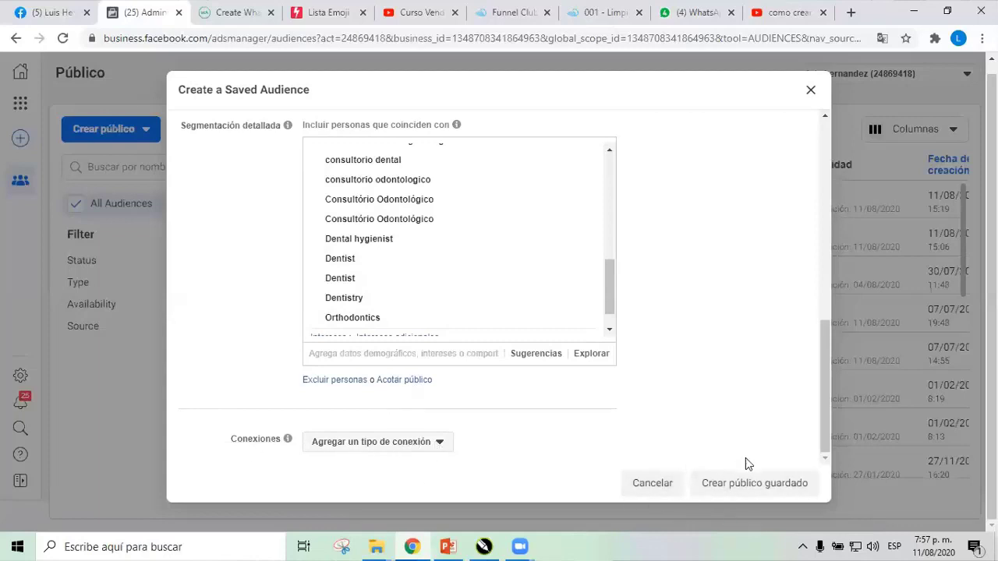
click(750, 488)
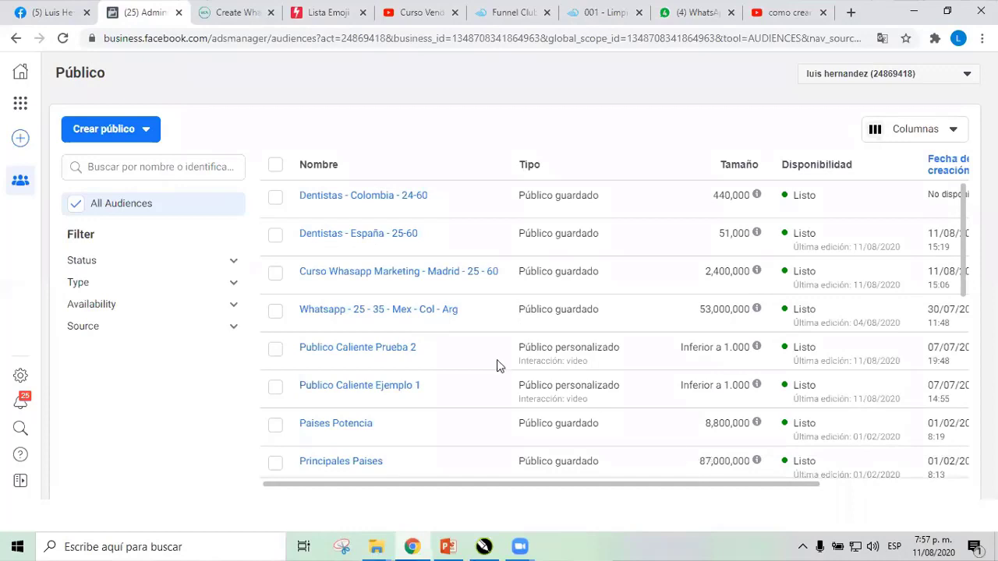
mouse_move(327, 198)
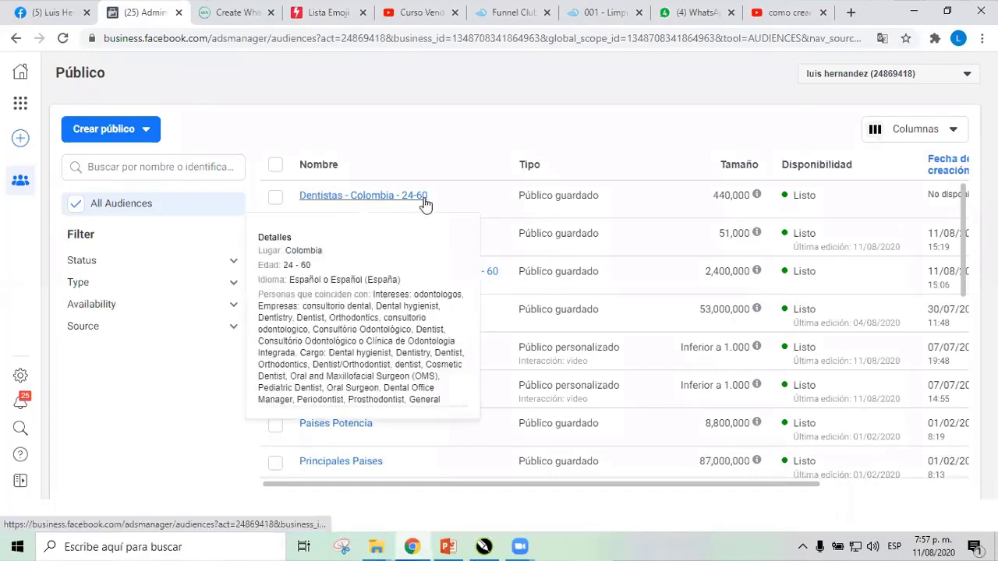